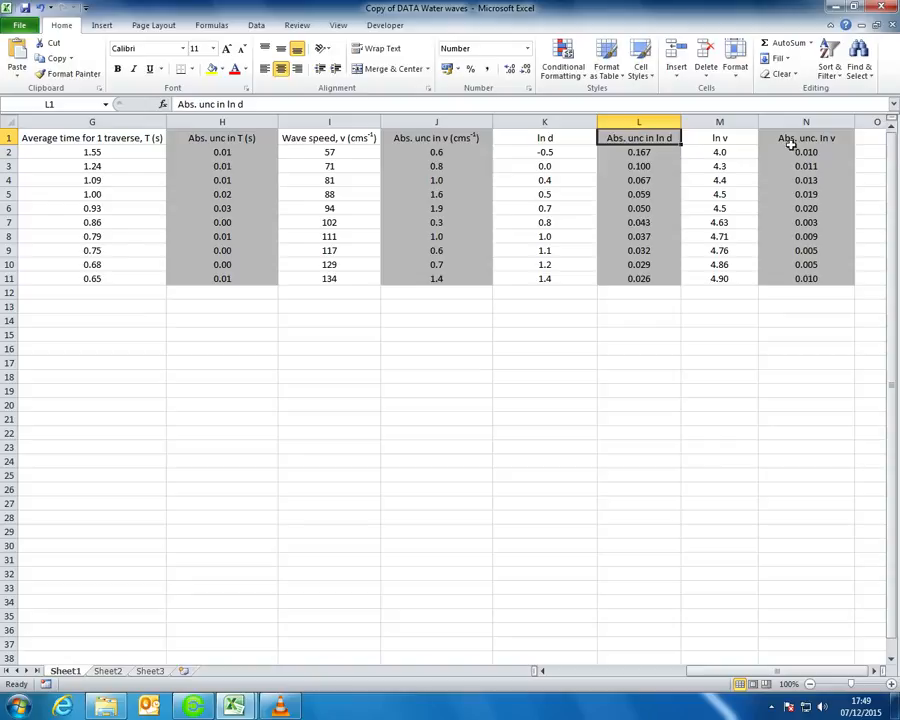
Inspect the v uncertainty heading, the ln d formulas and the wave speed values
double_click(474, 138)
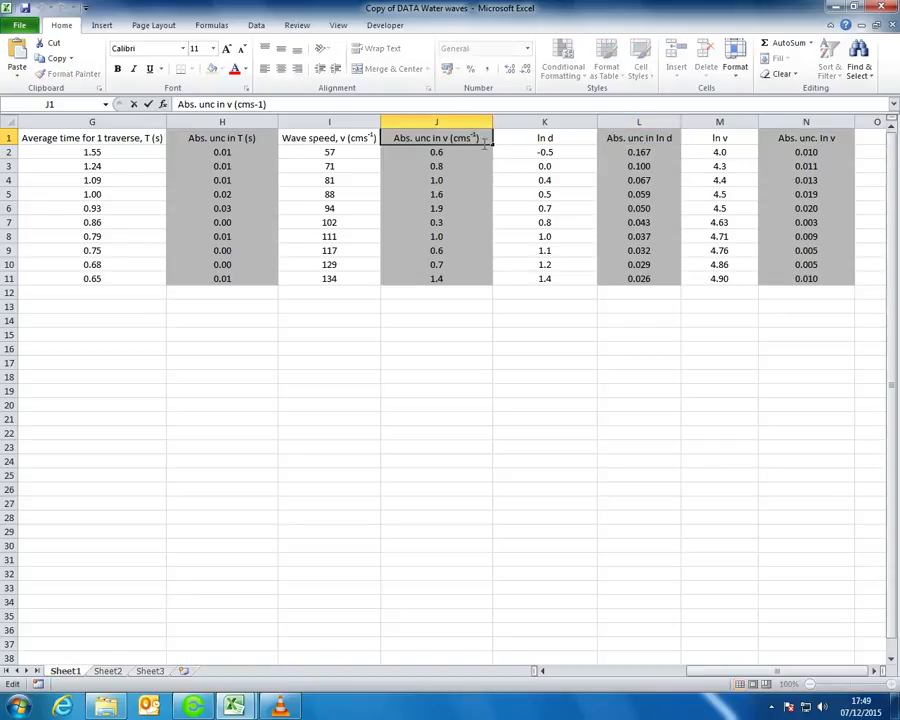
key(Return)
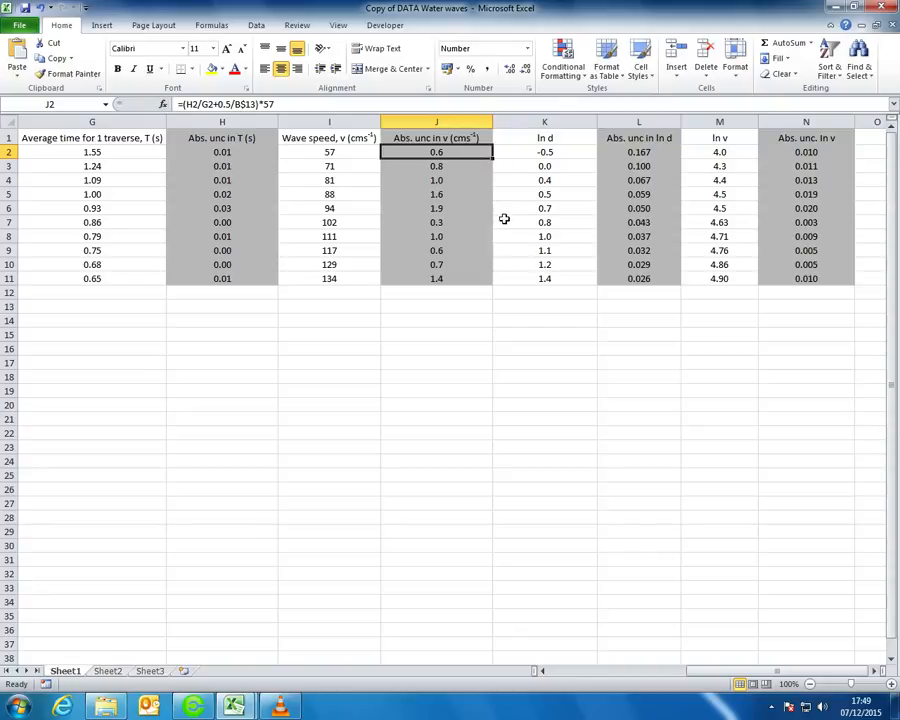
drag(736, 668, 566, 668)
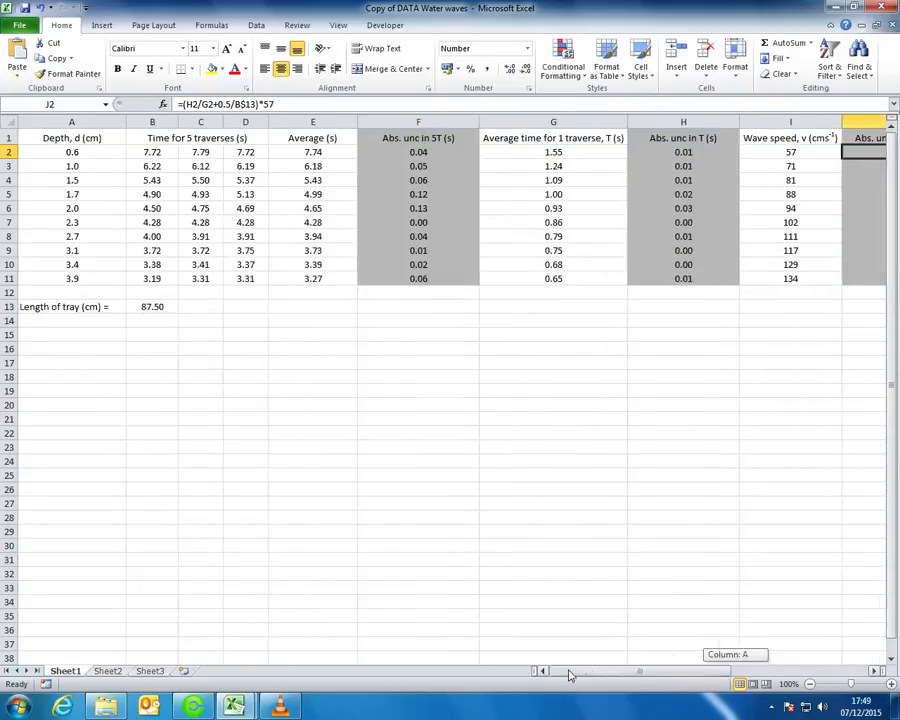
drag(70, 156, 80, 276)
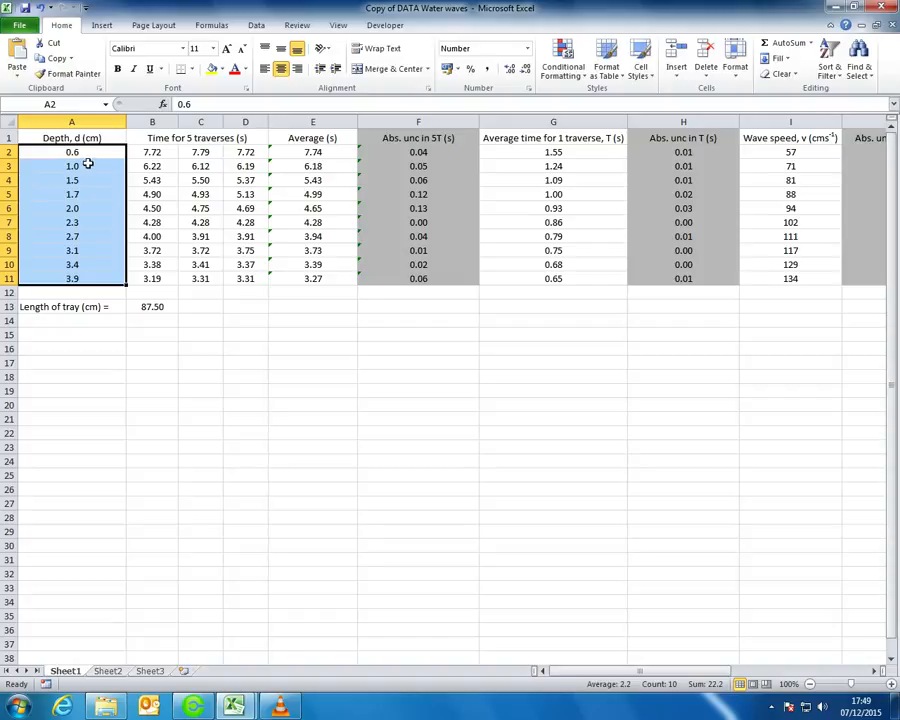
drag(596, 670, 740, 668)
drag(560, 149, 550, 277)
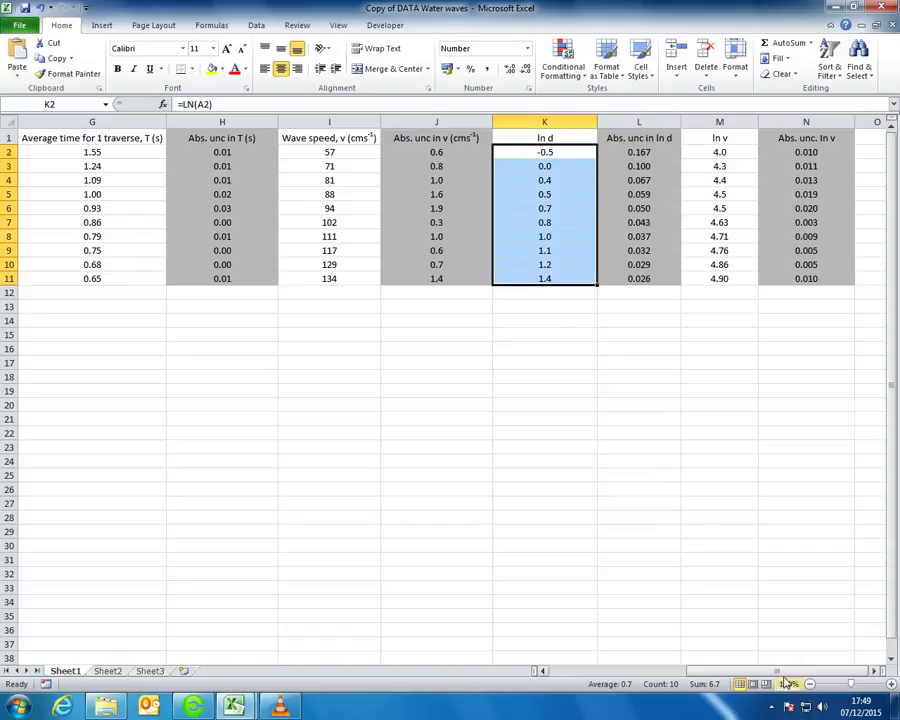
drag(786, 670, 810, 652)
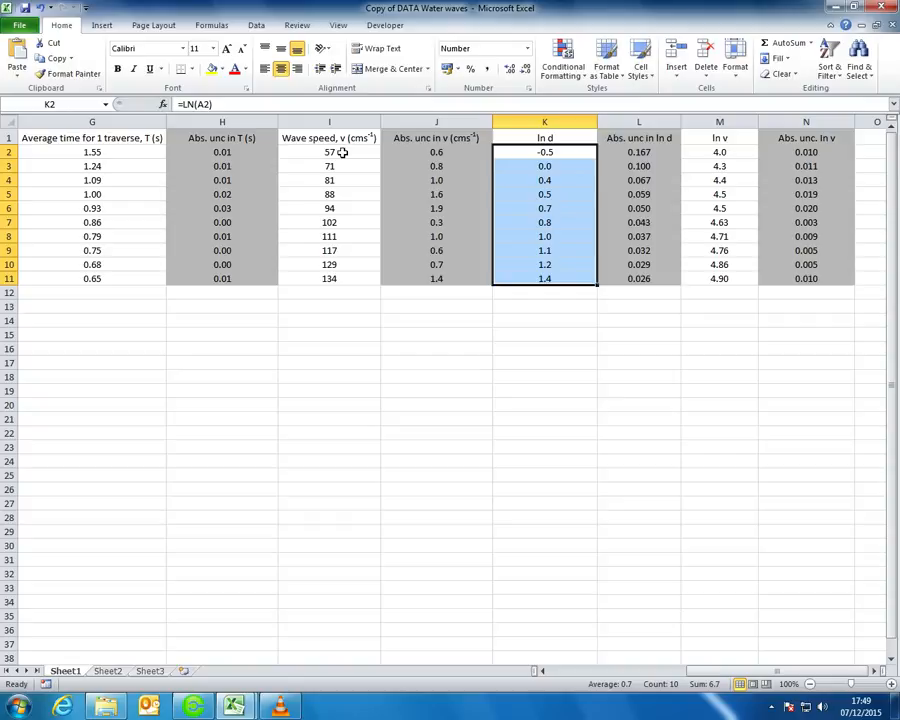
drag(342, 150, 350, 286)
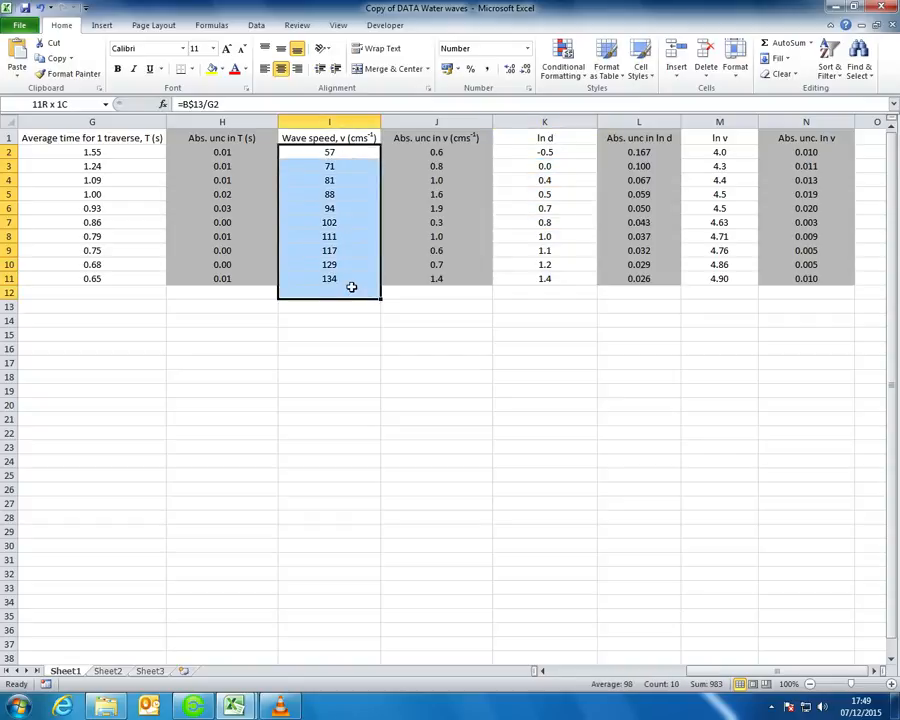
shift+click(342, 170)
drag(342, 170, 352, 279)
drag(700, 672, 594, 677)
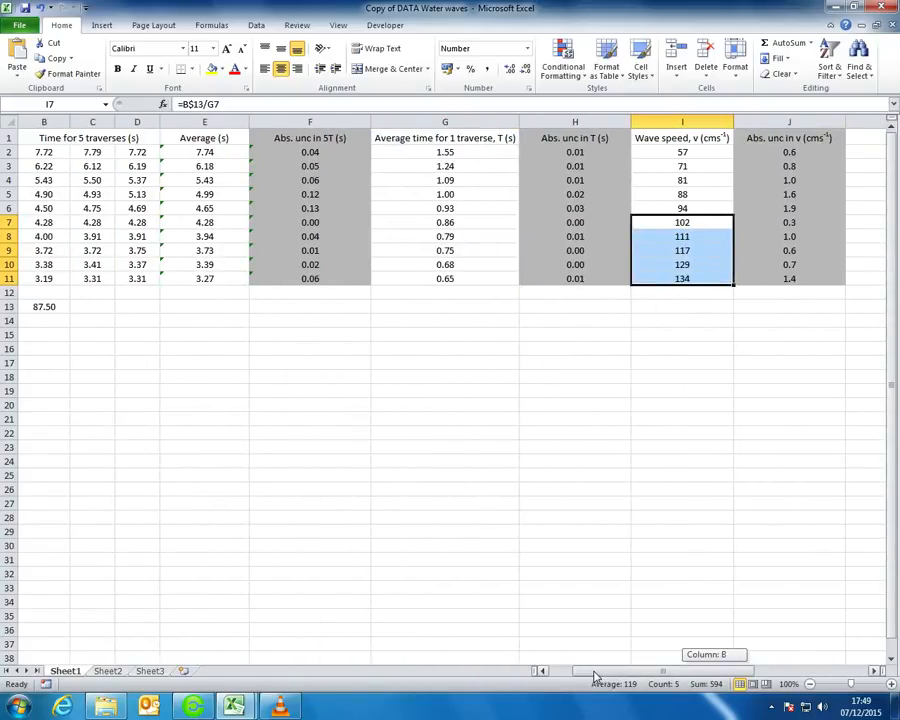
drag(594, 677, 757, 680)
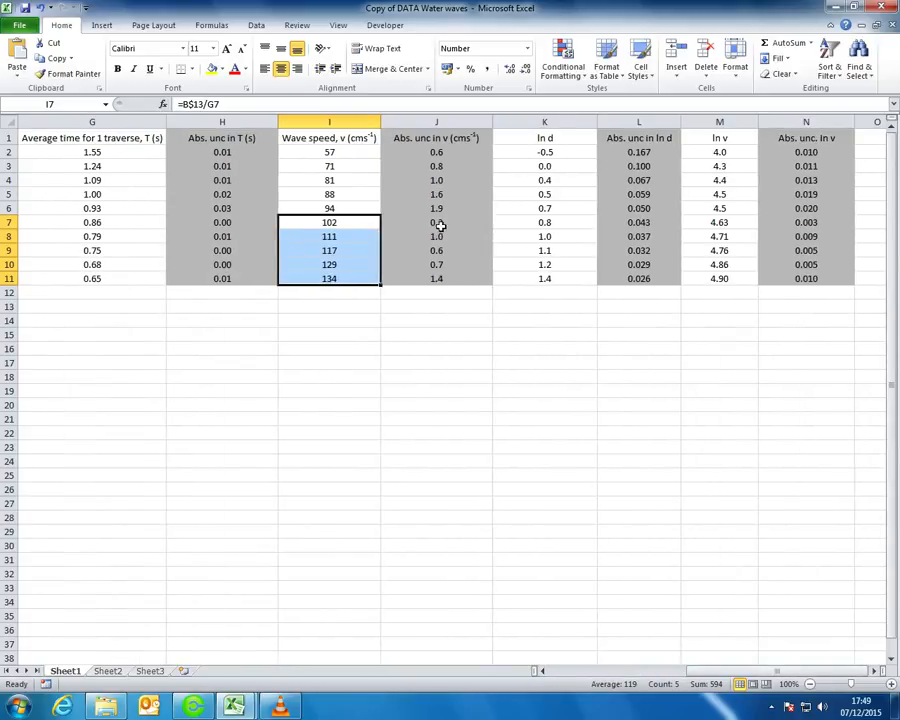
Show the ln v values in M7:M11 with two decimal places
drag(724, 224, 729, 278)
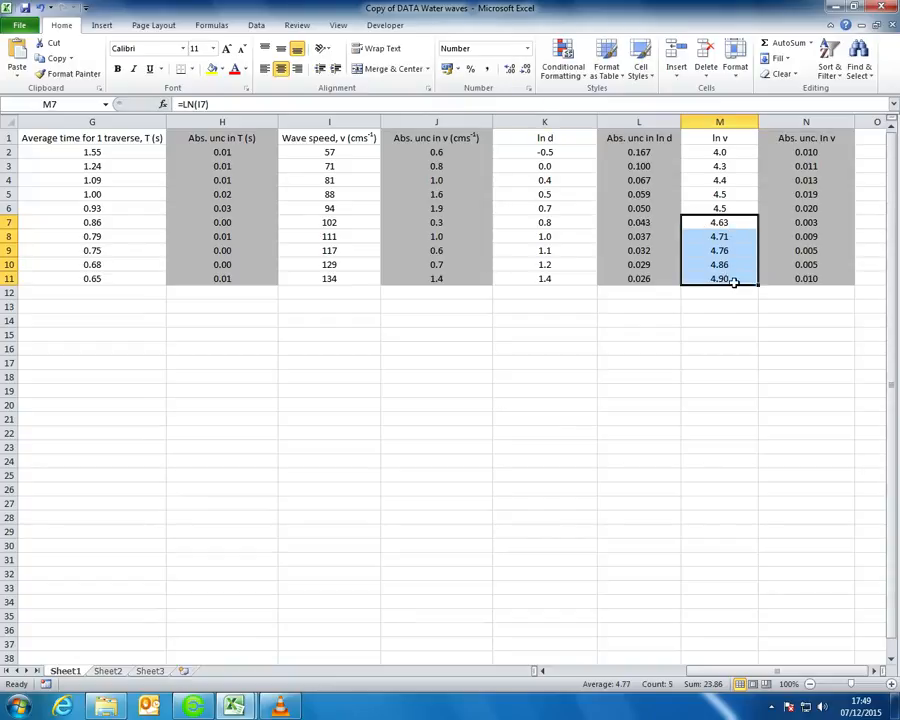
click(509, 68)
click(524, 68)
click(524, 68)
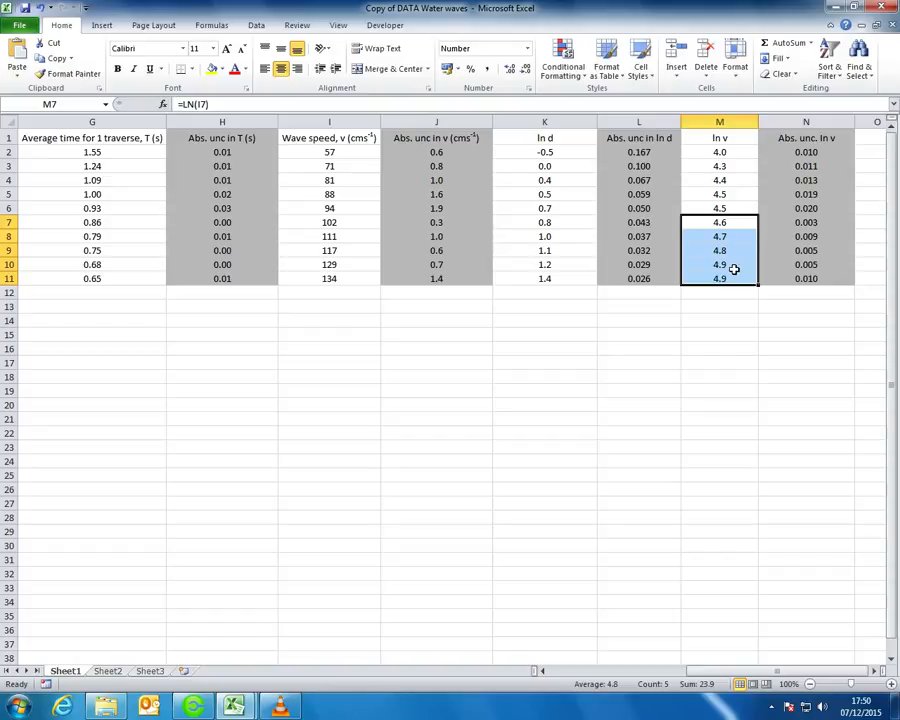
click(524, 68)
click(511, 68)
click(511, 68)
click(705, 195)
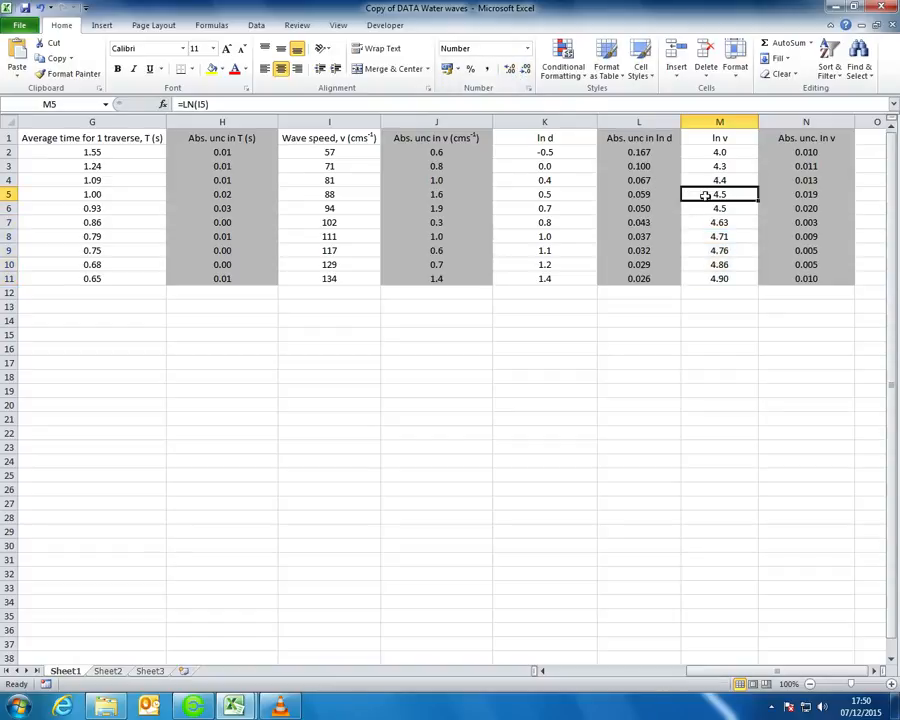
Select K1:K11 together with M1:M11 as the chart data
drag(563, 138, 560, 286)
drag(563, 159, 558, 277)
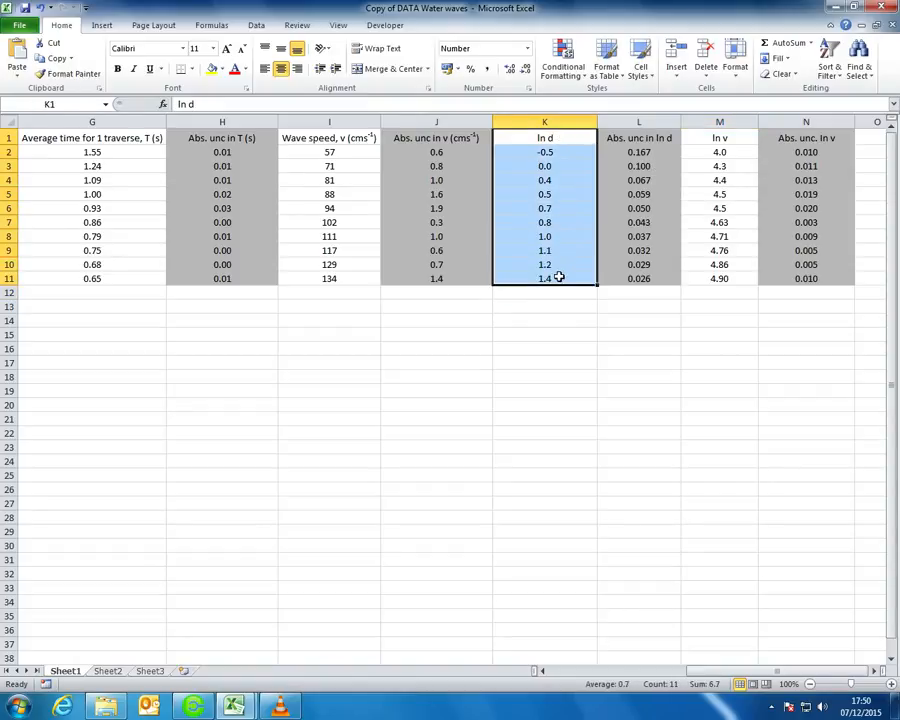
ctrl+drag(735, 138, 719, 265)
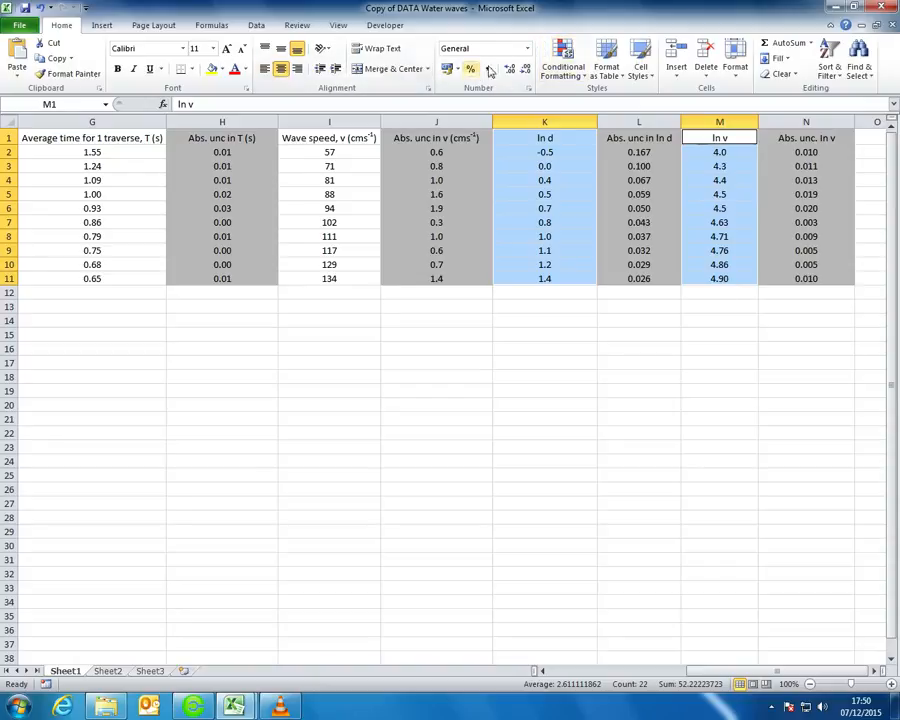
Insert a markers-only scatter chart, place it below the table and enlarge it
click(100, 25)
click(413, 66)
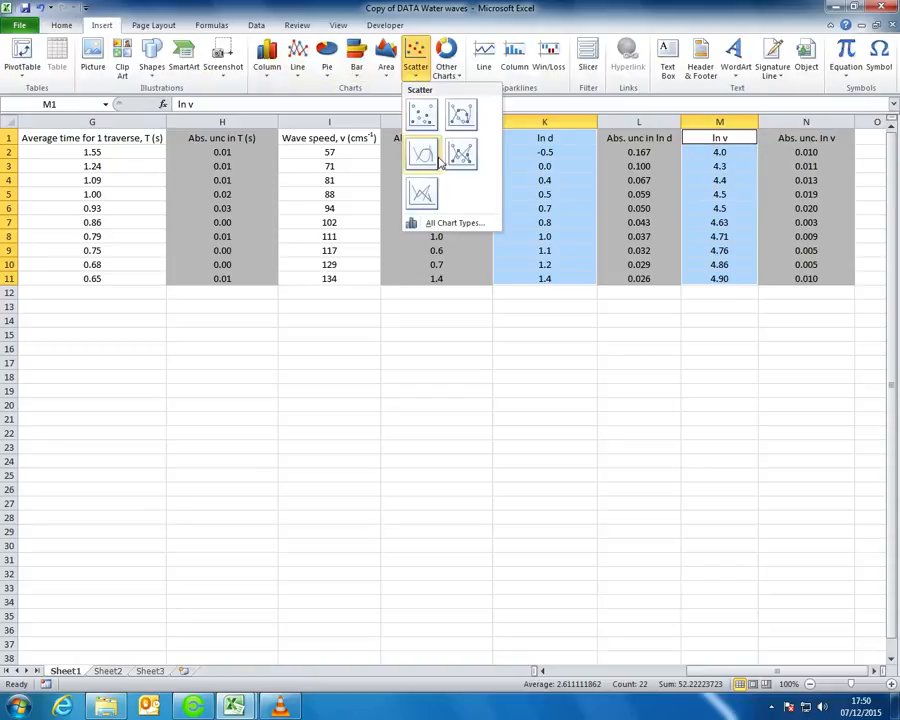
click(424, 106)
drag(484, 311, 364, 303)
drag(507, 496, 703, 562)
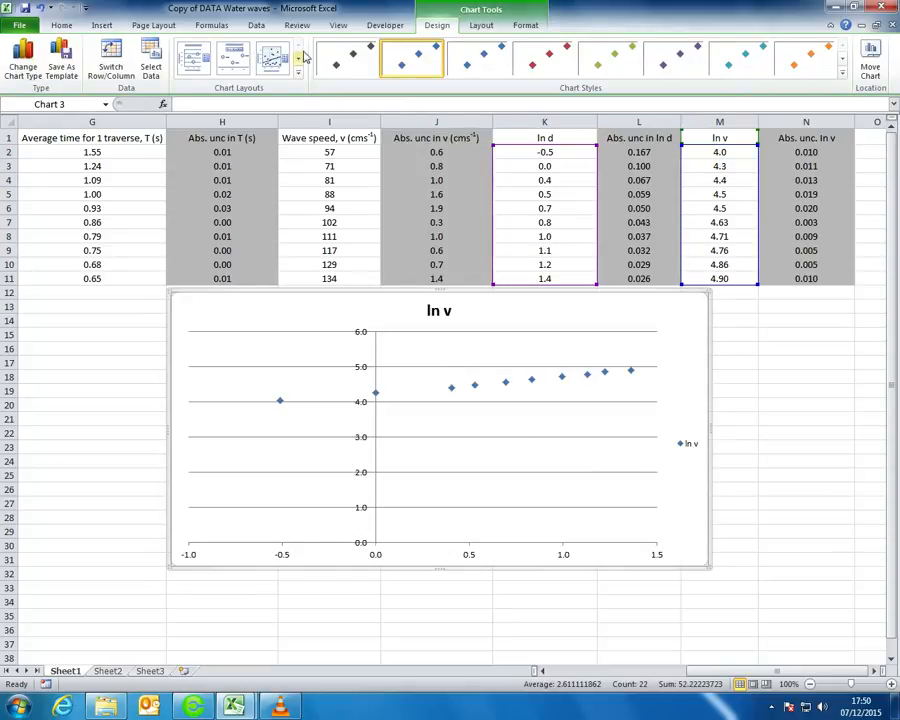
Delete the chart legend, then select the ln v title and plot area
click(697, 438)
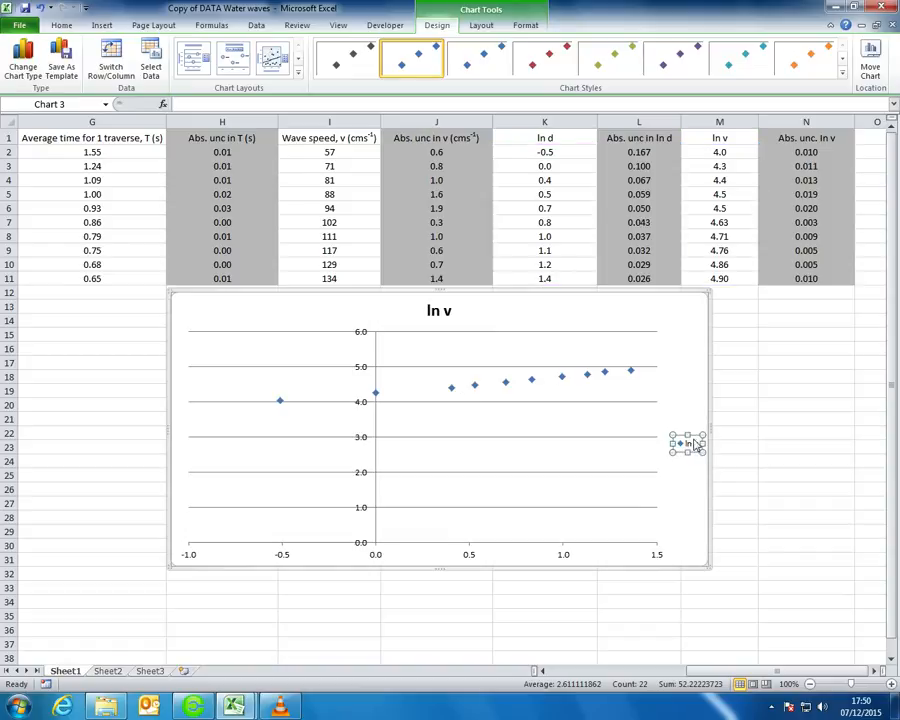
key(Delete)
click(441, 302)
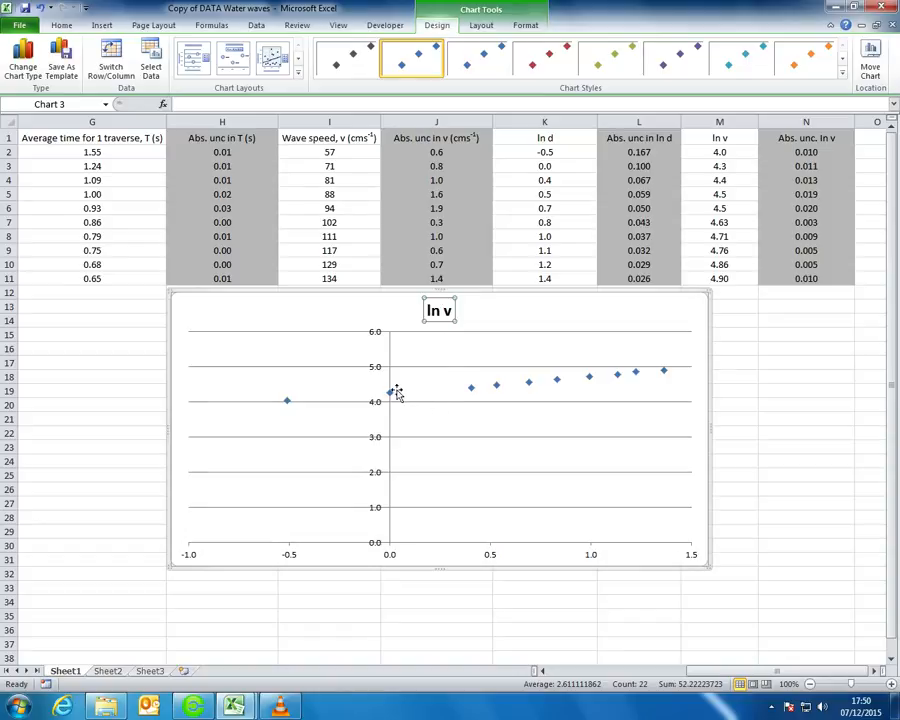
click(515, 342)
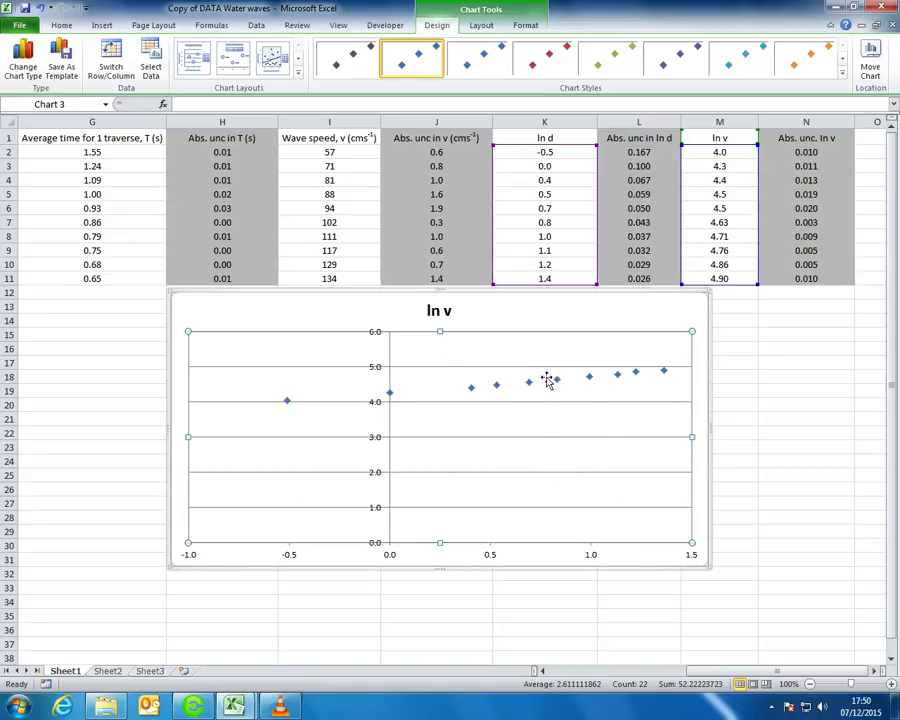
Apply Layout 3 for gridlines and a trendline, and title the horizontal axis ln d
click(270, 62)
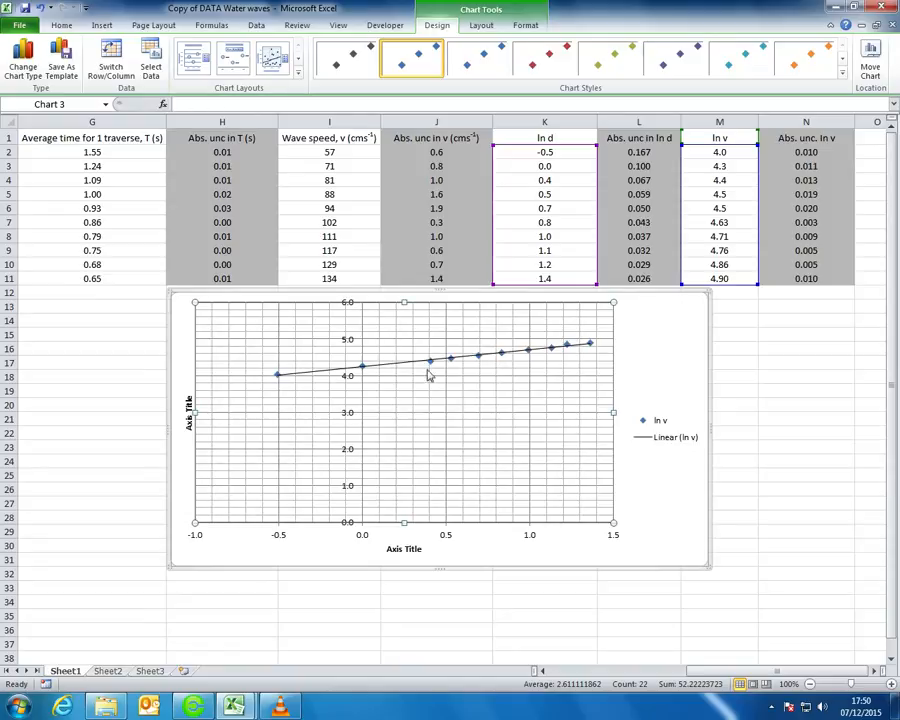
double_click(408, 549)
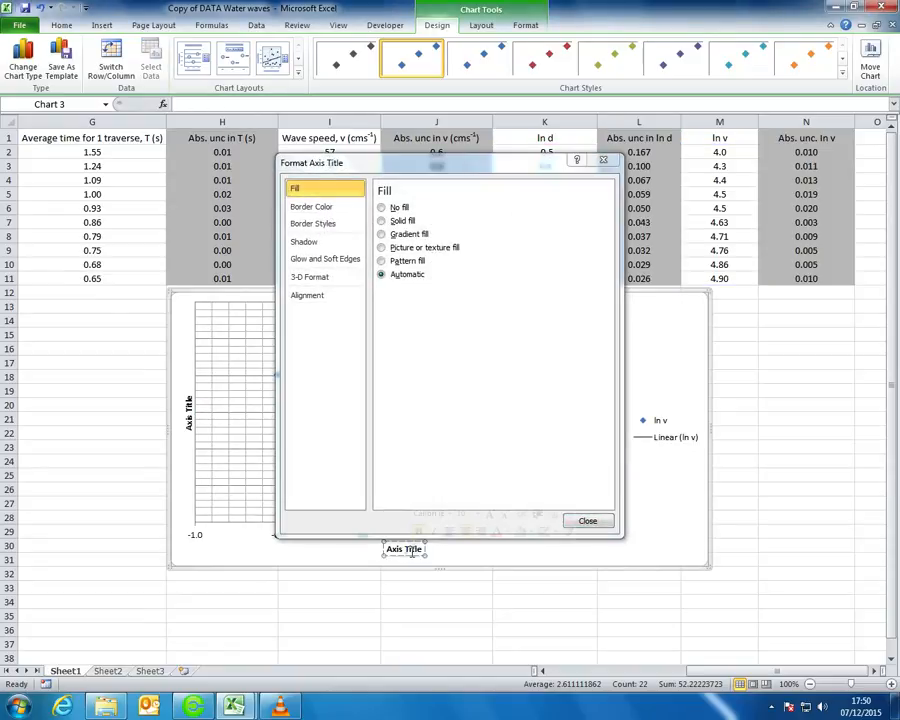
click(594, 523)
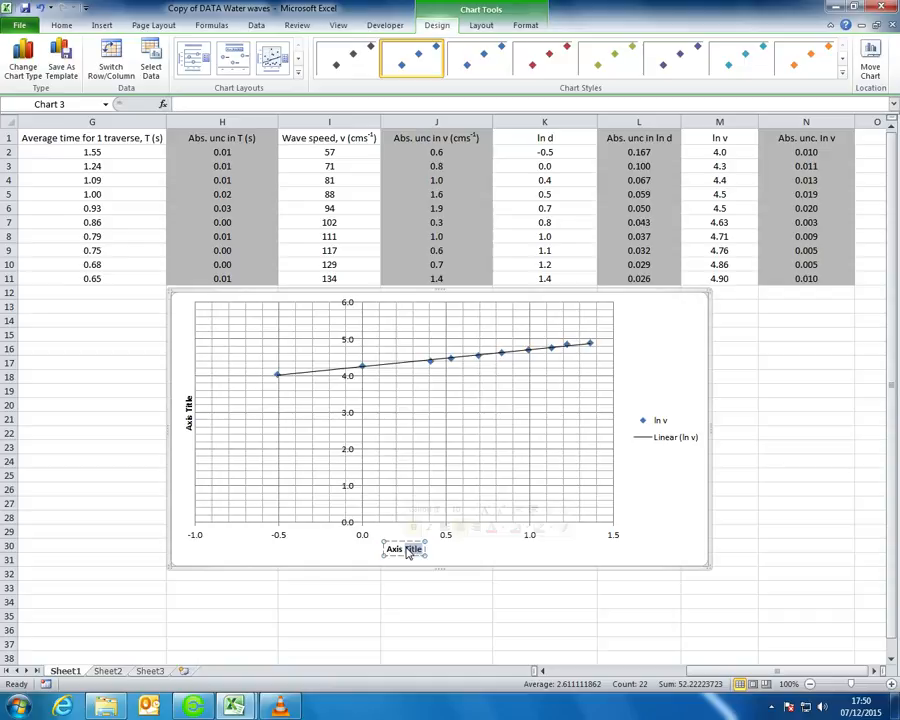
key(BackSpace)
key(BackSpace)
key(BackSpace)
key(BackSpace)
key(BackSpace)
key(BackSpace)
text(ln)
Title the vertical axis 'ln v'
double_click(189, 410)
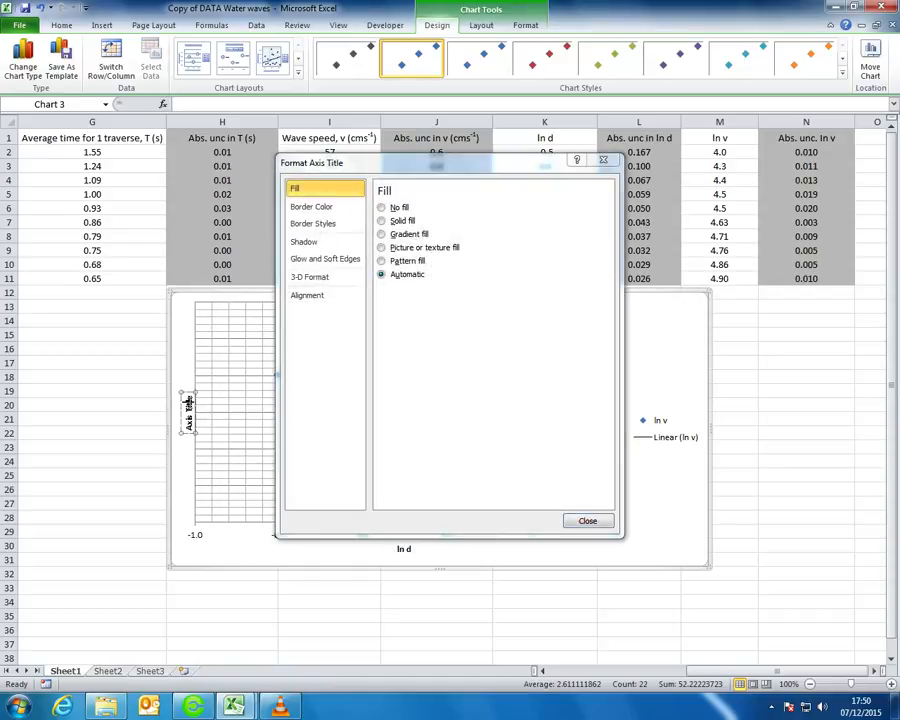
click(584, 519)
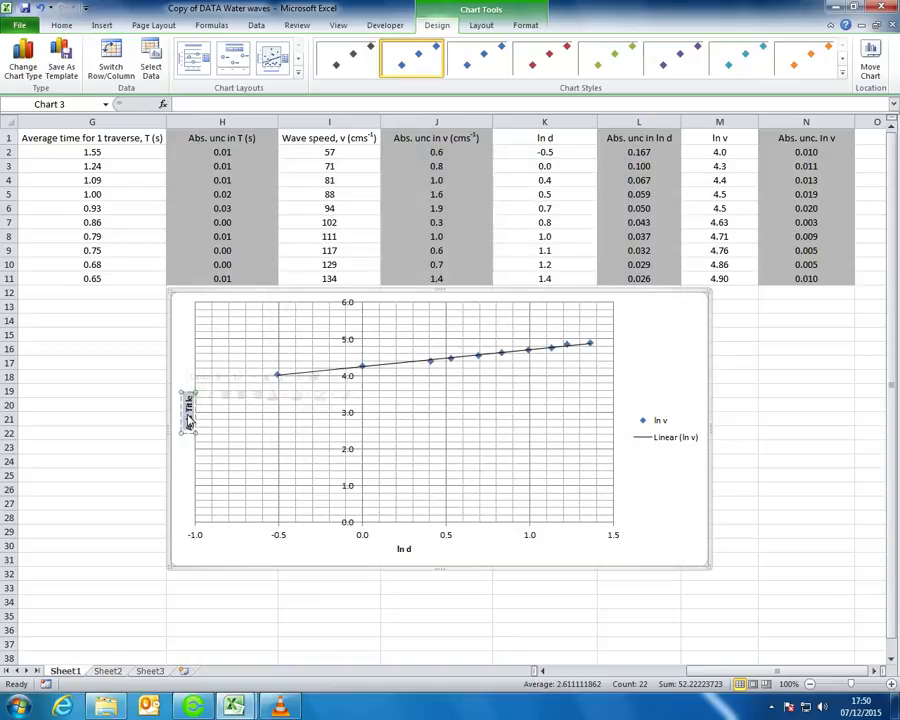
text(ln v)
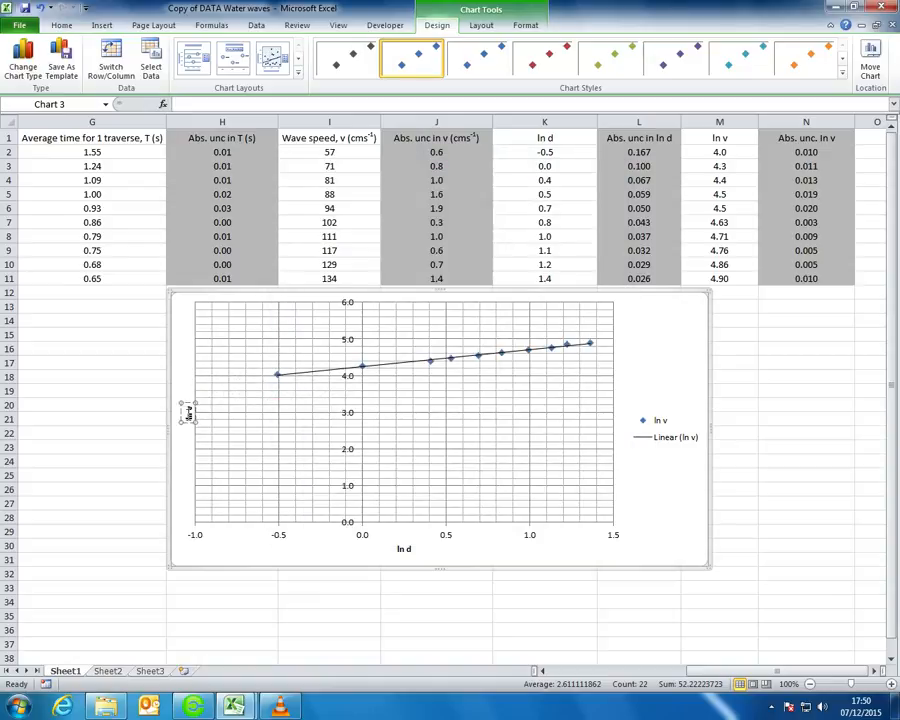
click(323, 420)
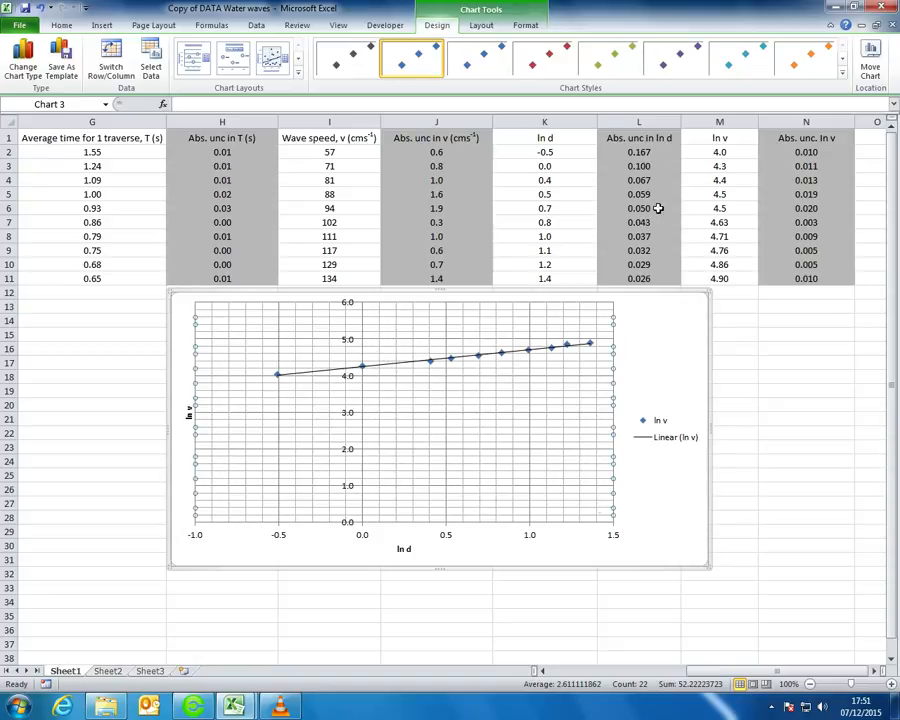
Shift the chart left and up, then bring up Format Axis for the vertical ln v axis
click(351, 416)
double_click(351, 416)
drag(596, 160, 846, 143)
drag(411, 290, 273, 273)
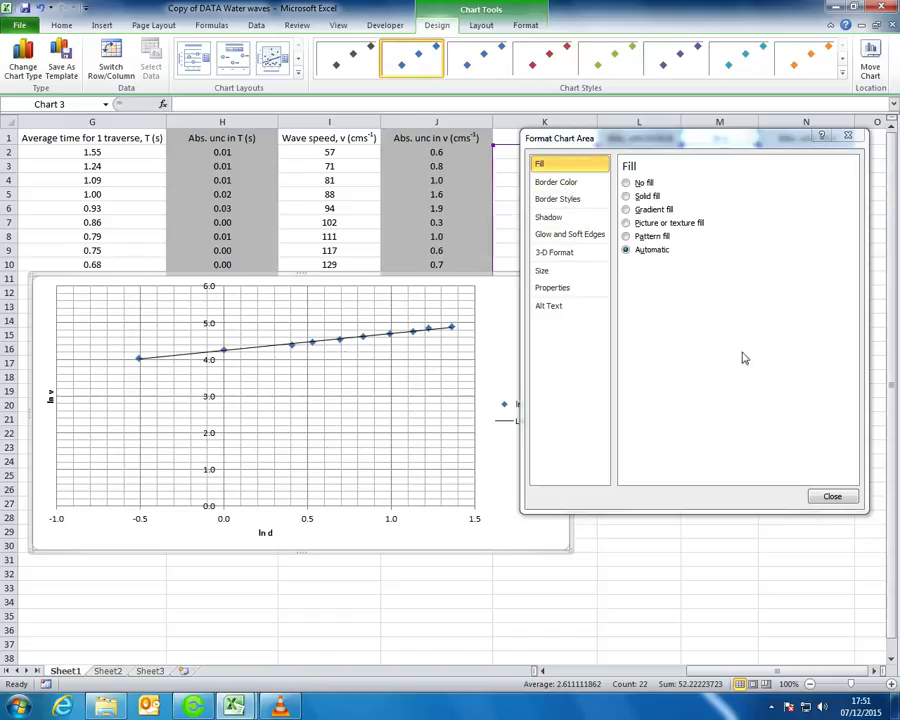
click(833, 497)
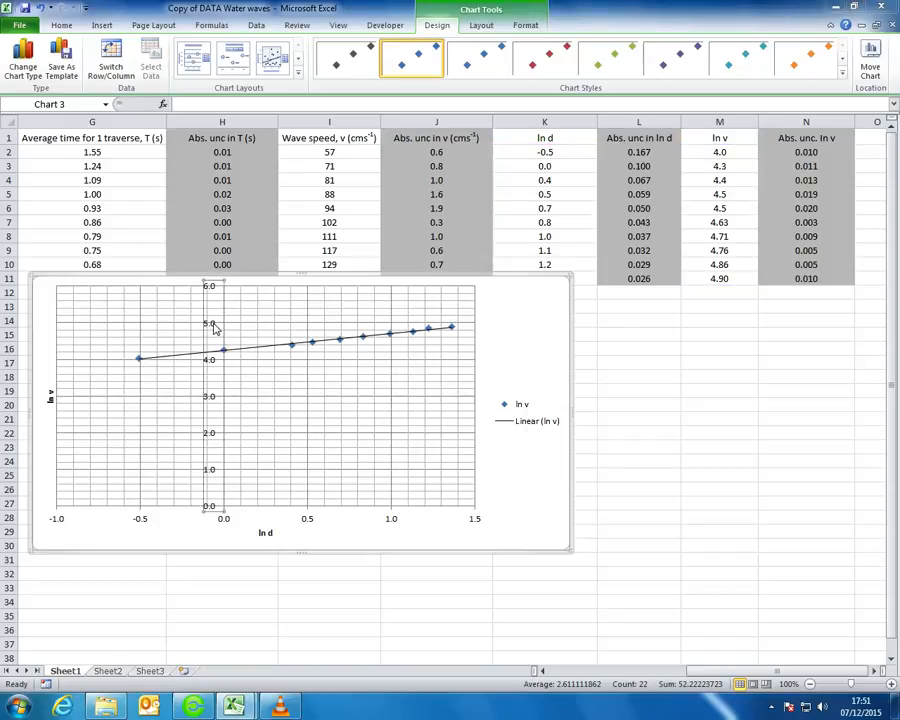
double_click(212, 305)
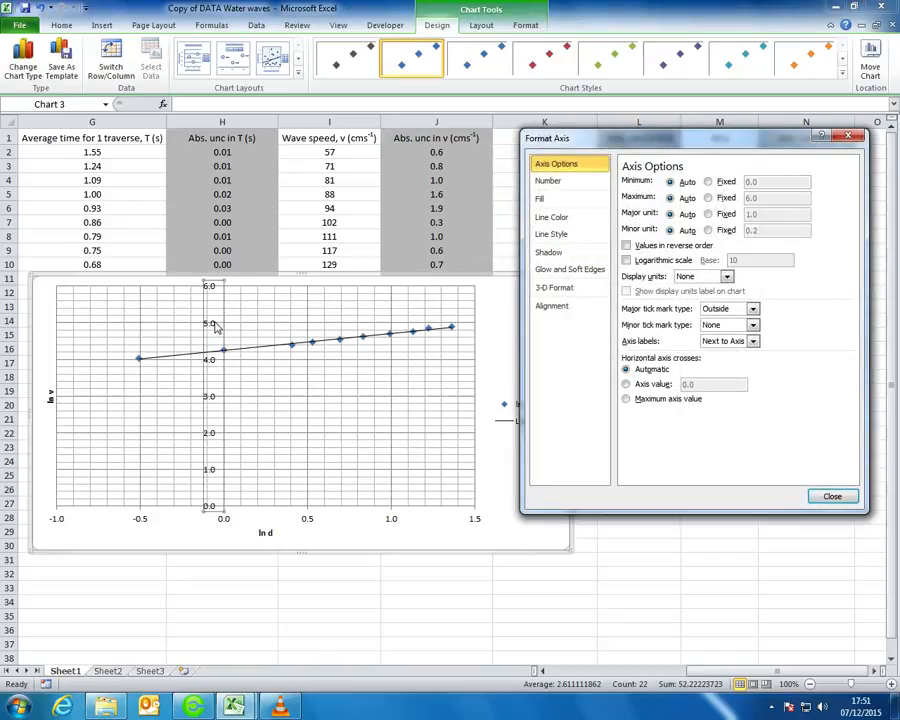
drag(710, 145, 715, 127)
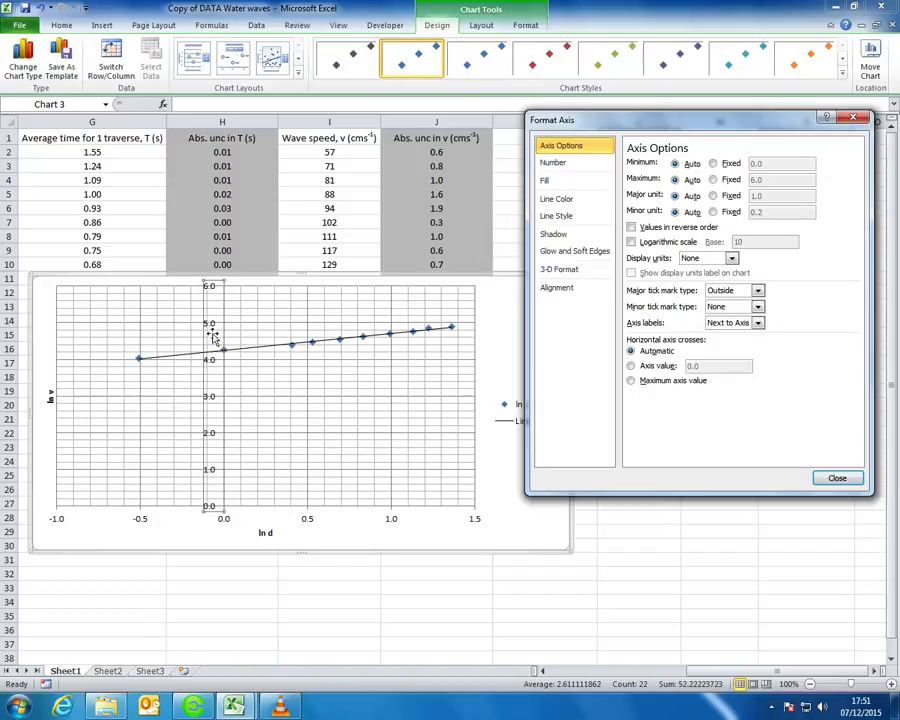
Look through the minor gridline formatting options and close them without changes
click(852, 118)
right_click(212, 325)
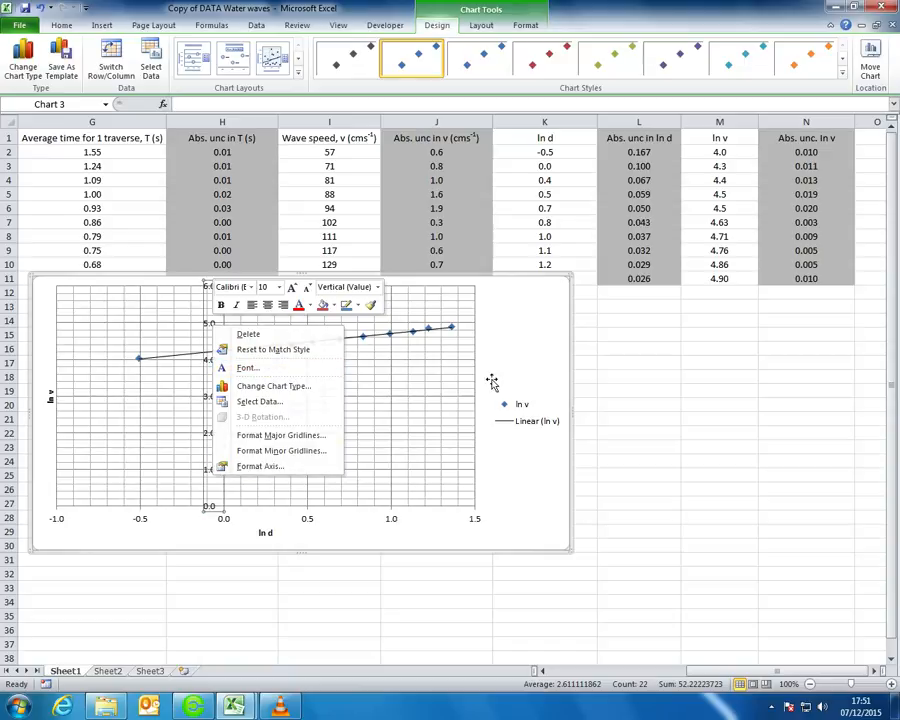
click(281, 450)
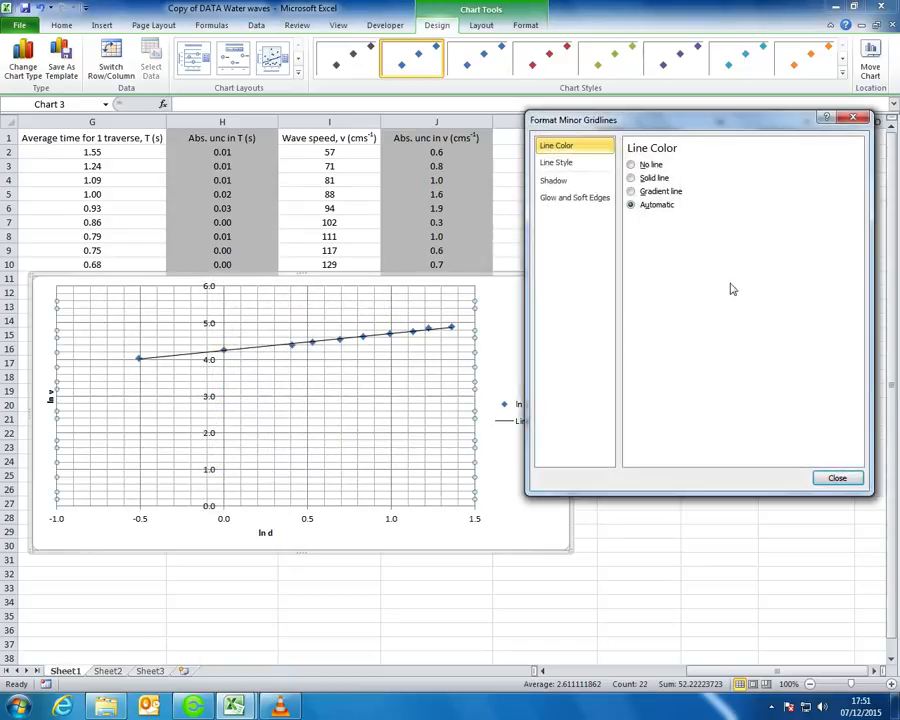
click(850, 478)
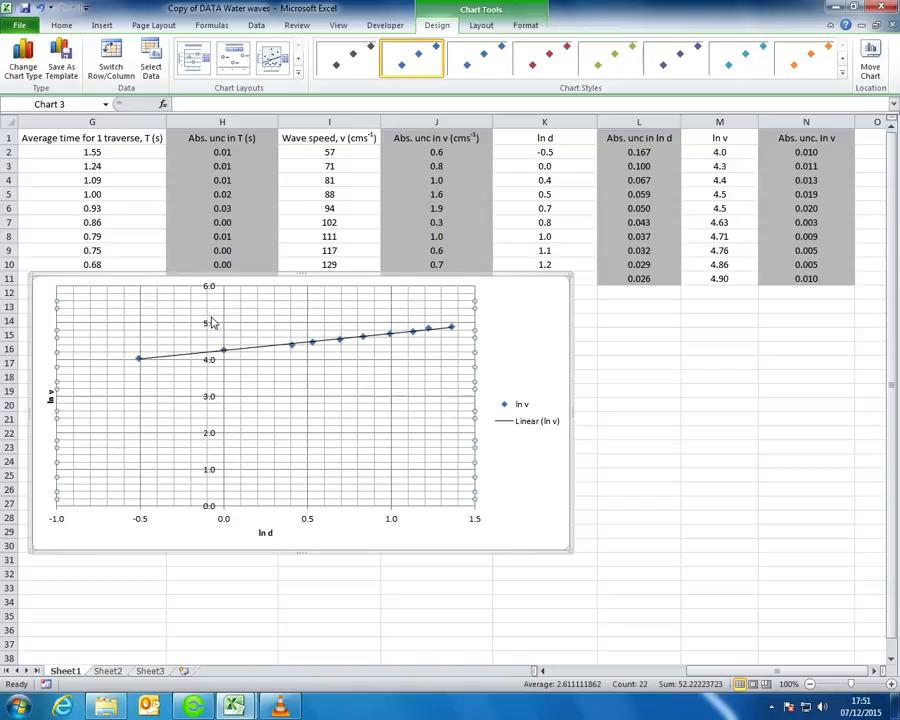
double_click(211, 318)
click(826, 476)
Fix the vertical axis minimum at 3.5
click(214, 322)
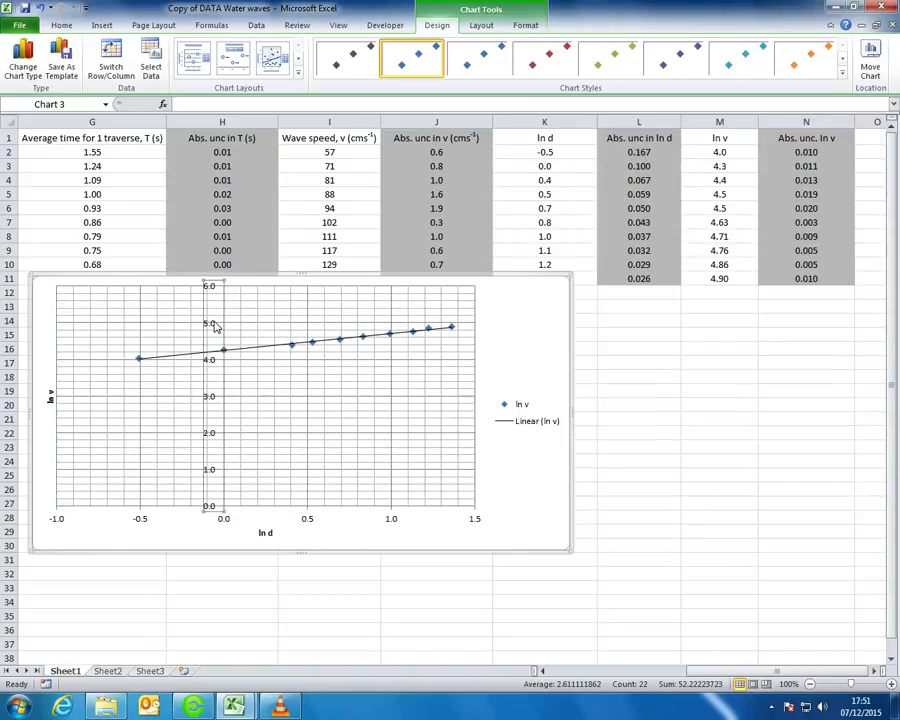
double_click(214, 325)
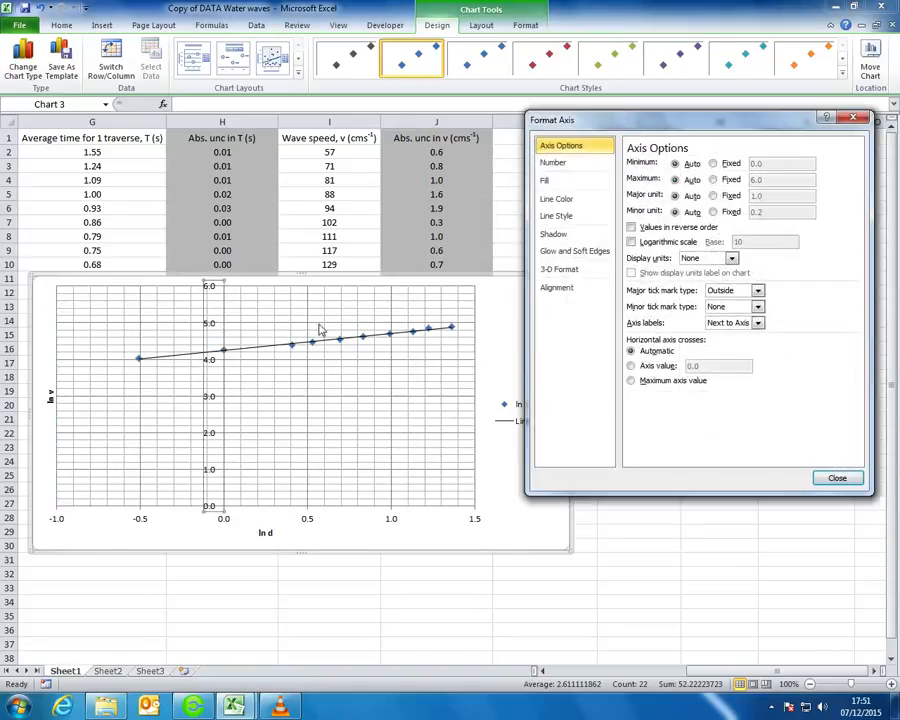
click(713, 163)
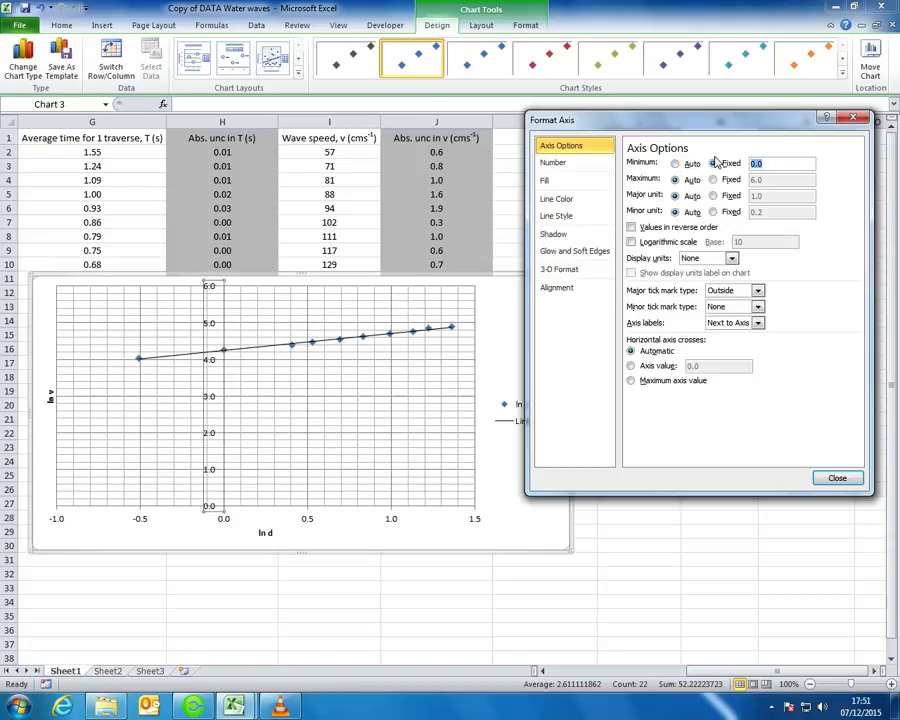
text(3.5)
key(Return)
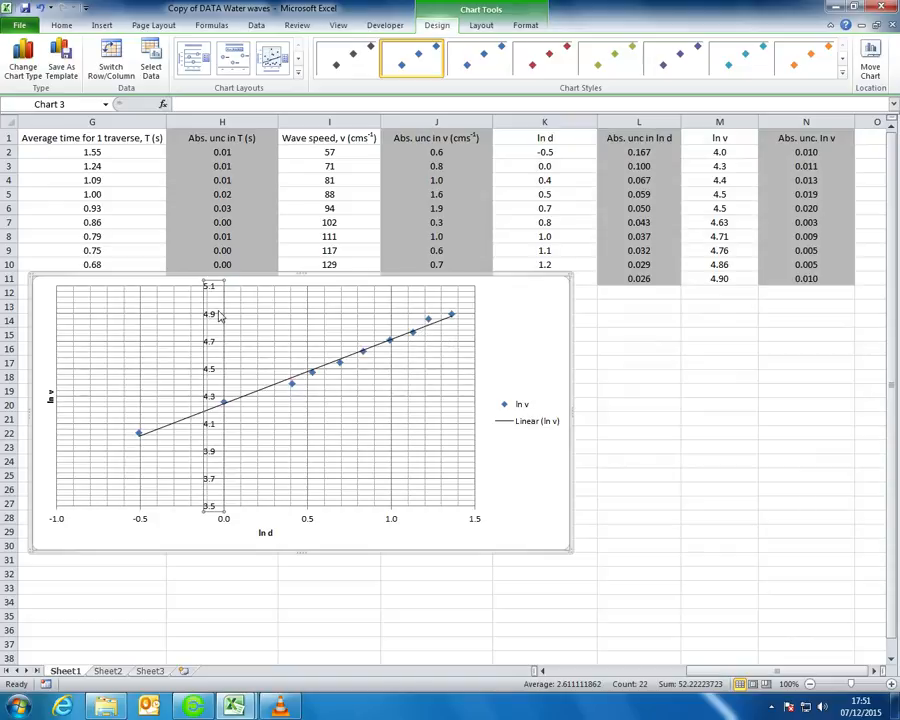
Give the ln v series built-in plus-shaped markers of size 8
click(291, 386)
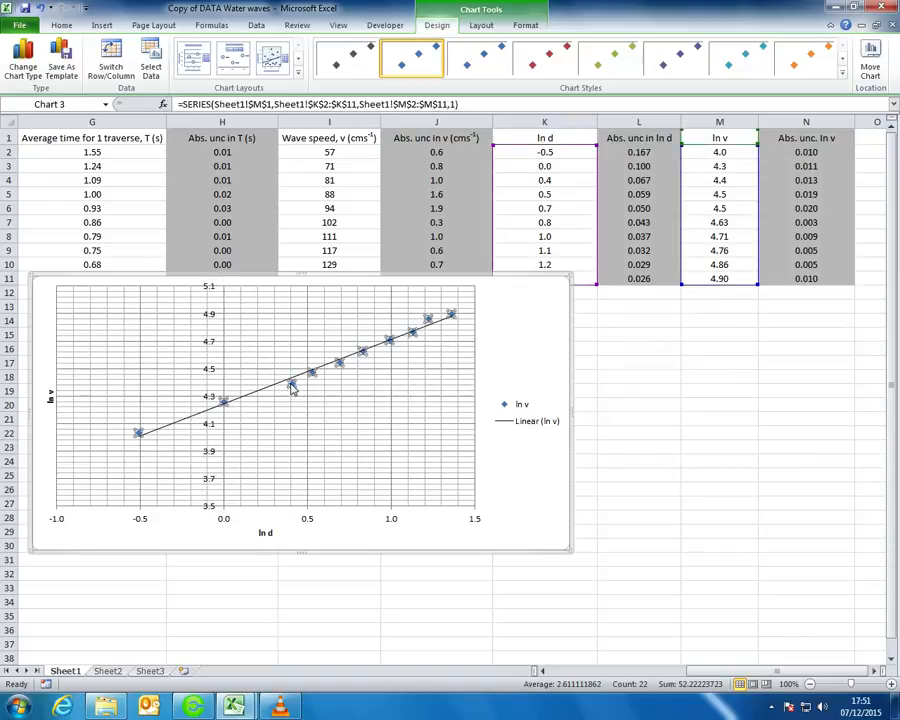
right_click(292, 389)
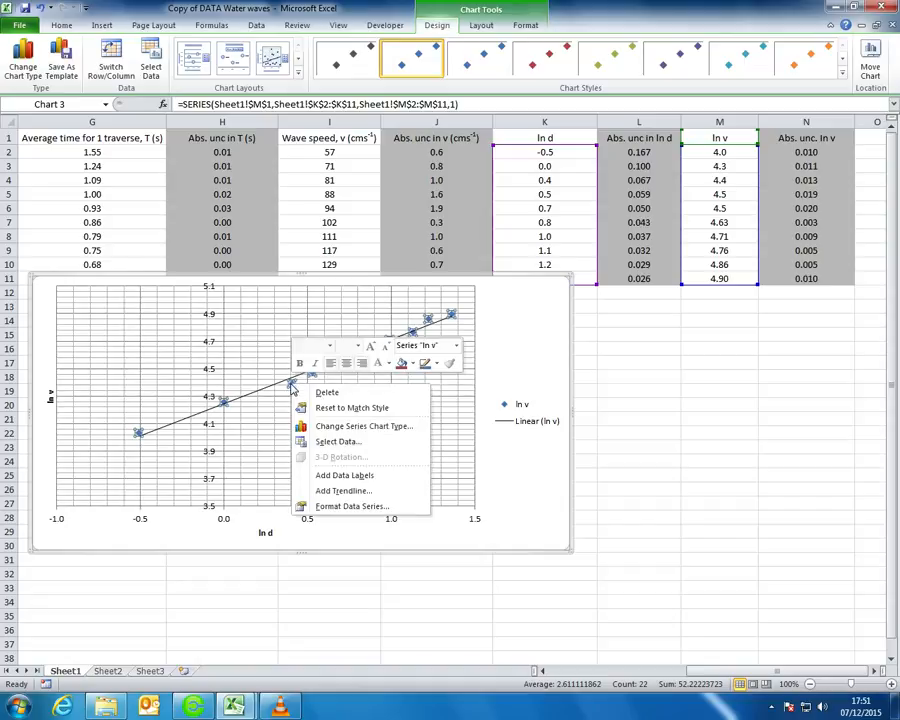
click(367, 512)
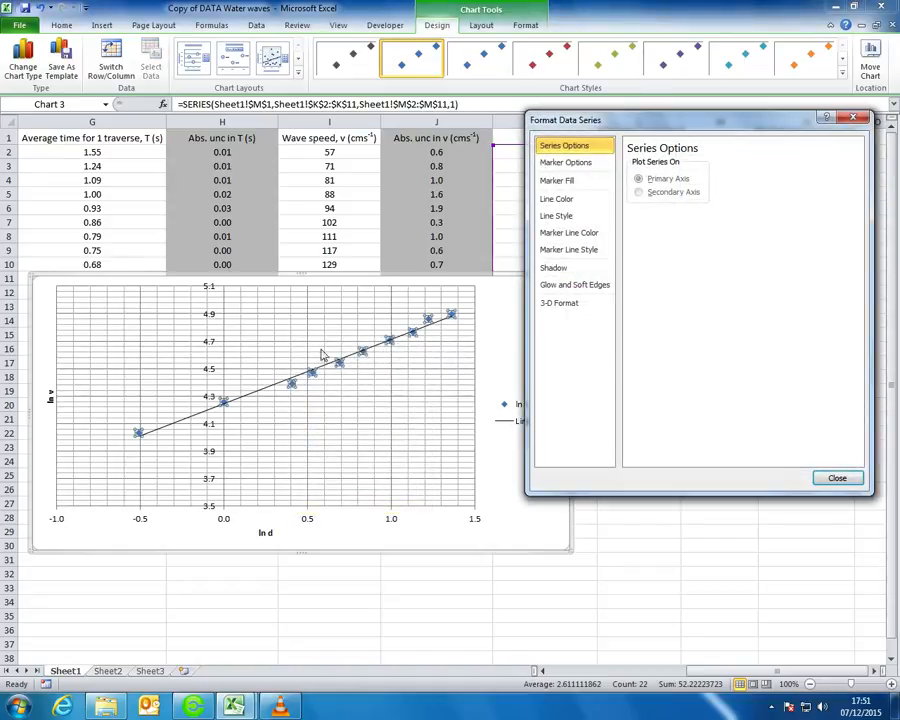
click(566, 162)
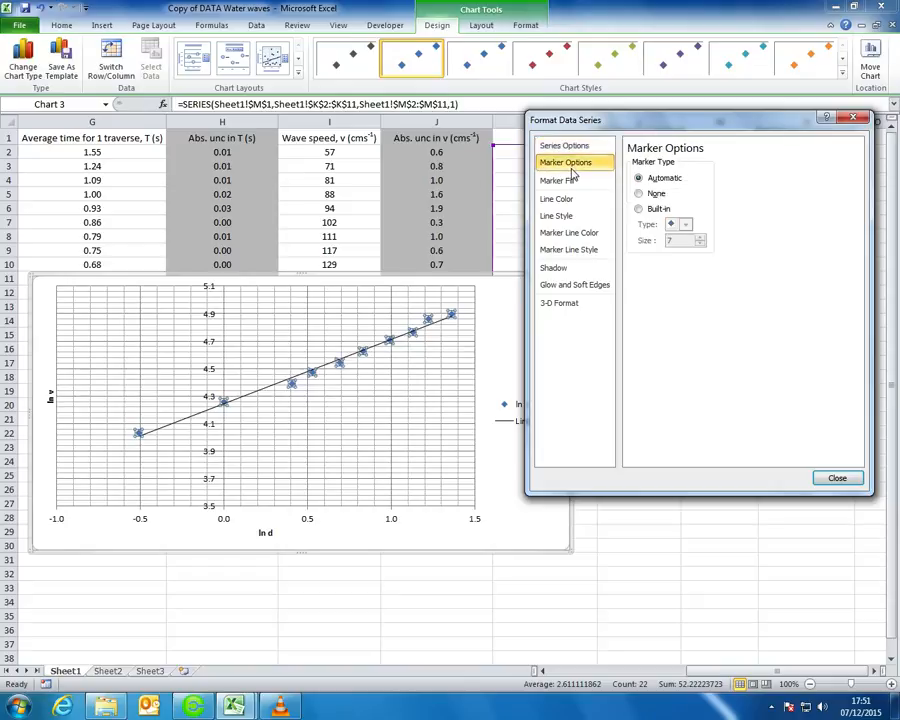
click(643, 211)
click(685, 224)
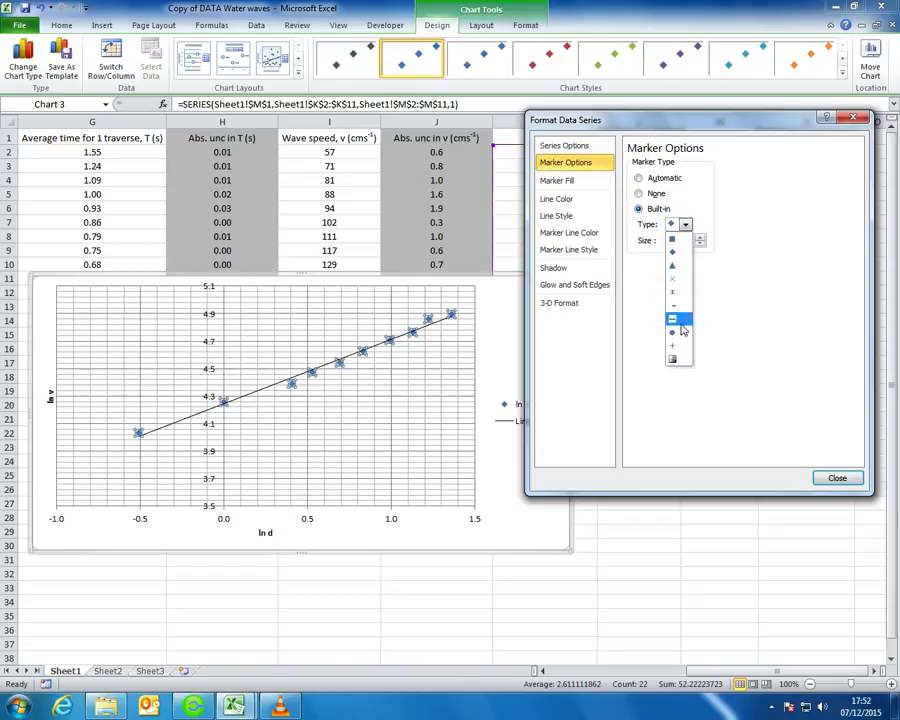
click(674, 346)
click(700, 241)
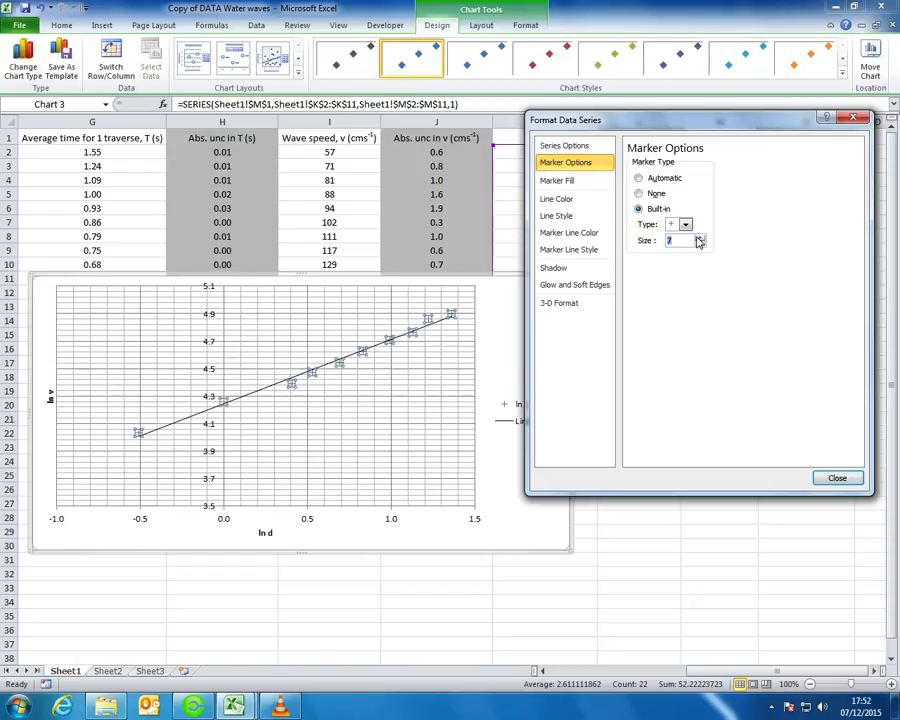
Give the ln v markers a solid black outline
click(586, 198)
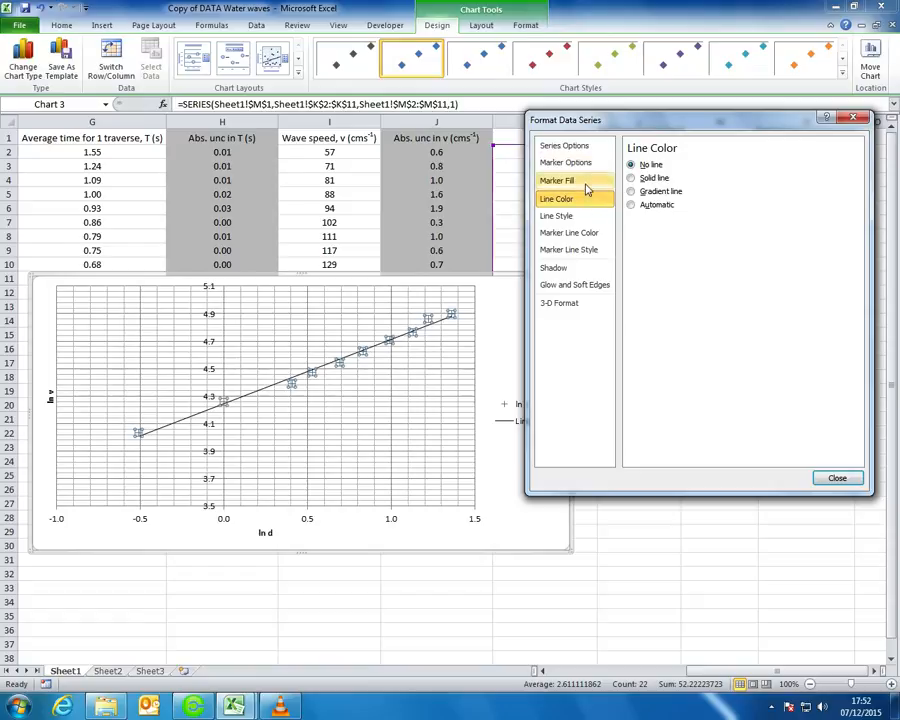
click(596, 234)
click(652, 178)
click(681, 223)
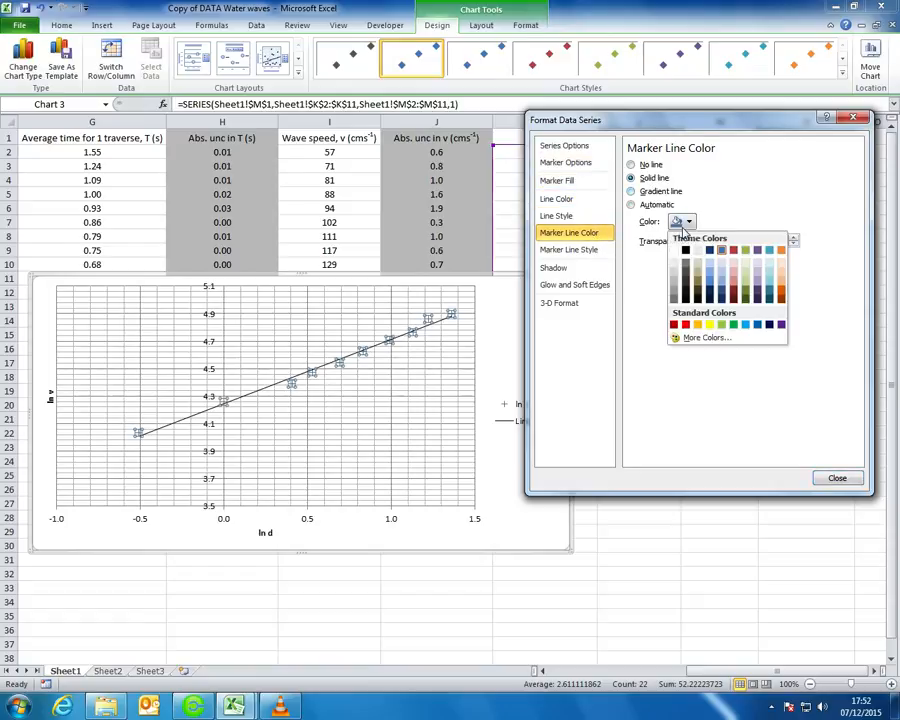
click(686, 250)
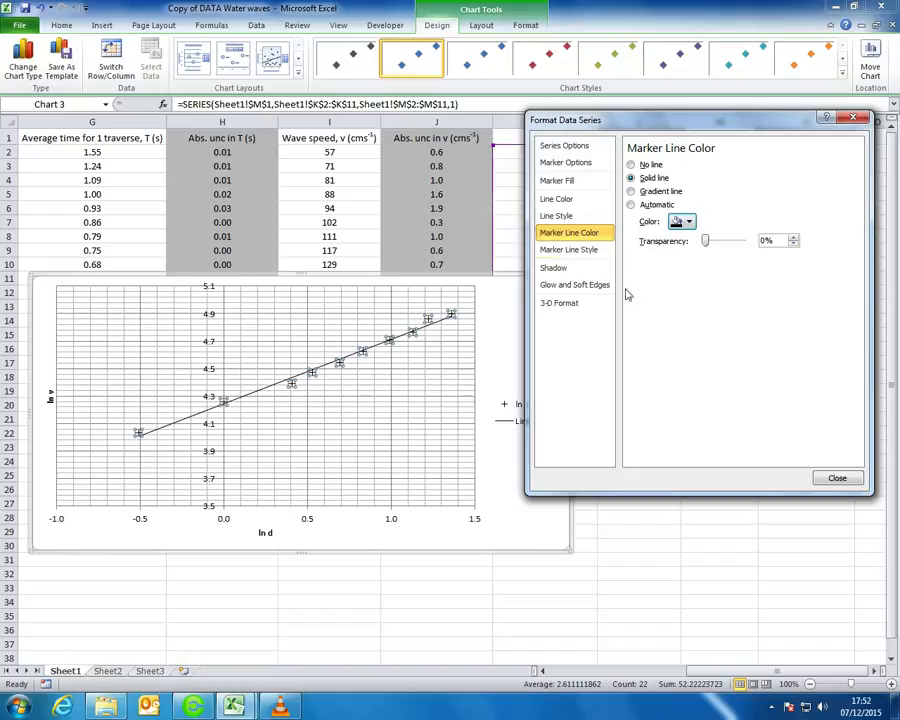
click(588, 249)
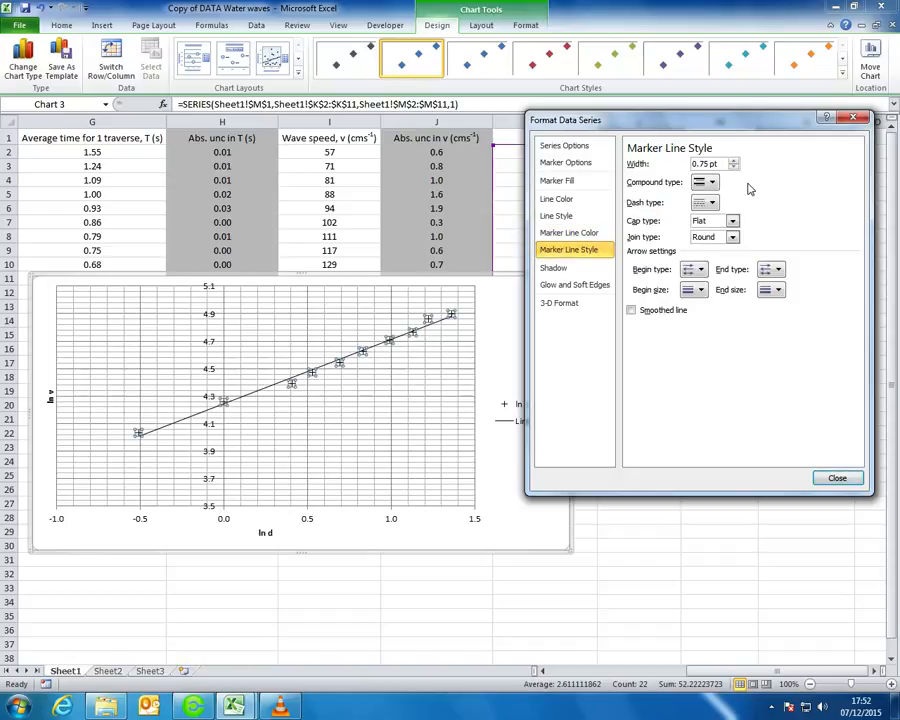
click(850, 479)
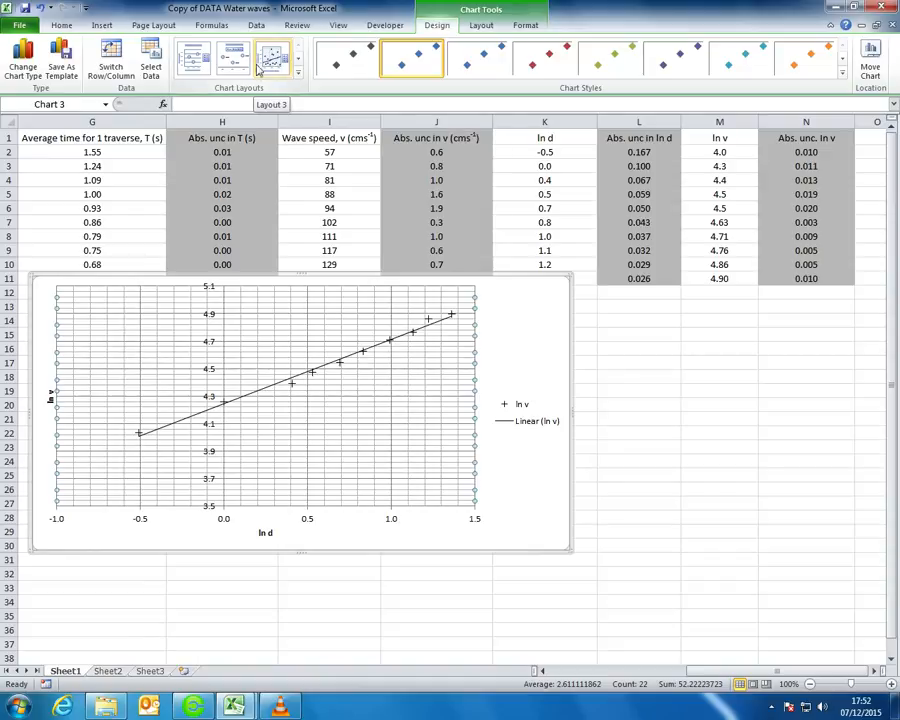
click(256, 394)
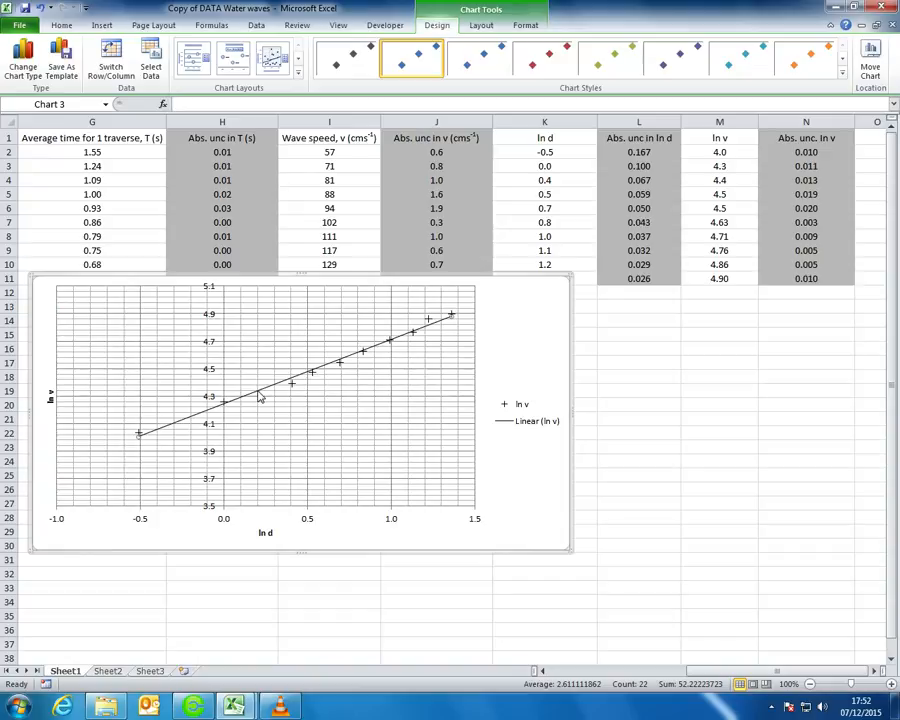
Delete the old trendline and add a linear one showing y = 0.4676x + 4.2447
key(Delete)
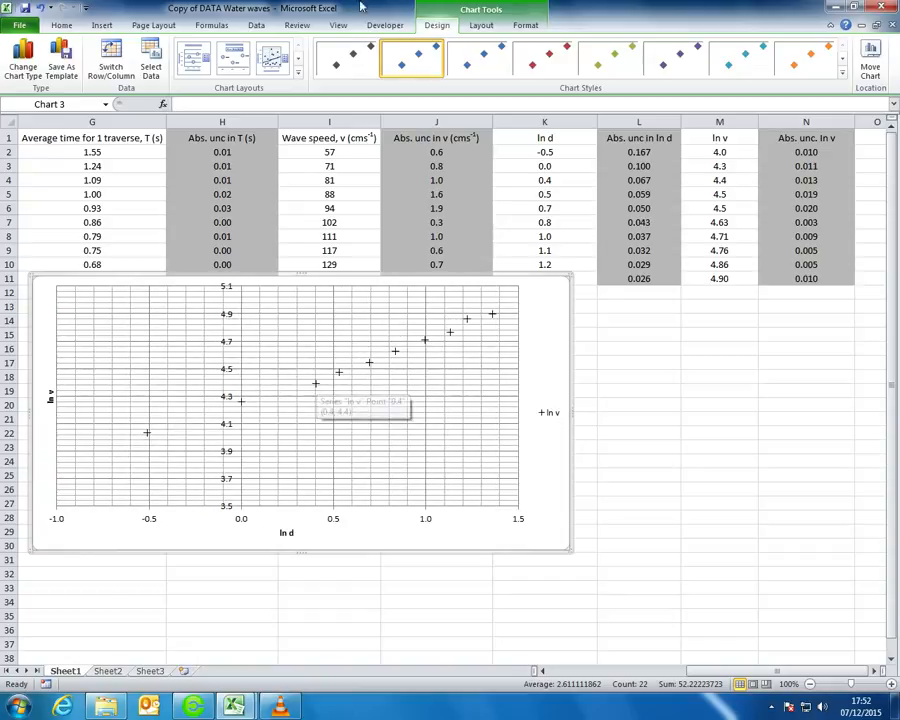
click(315, 388)
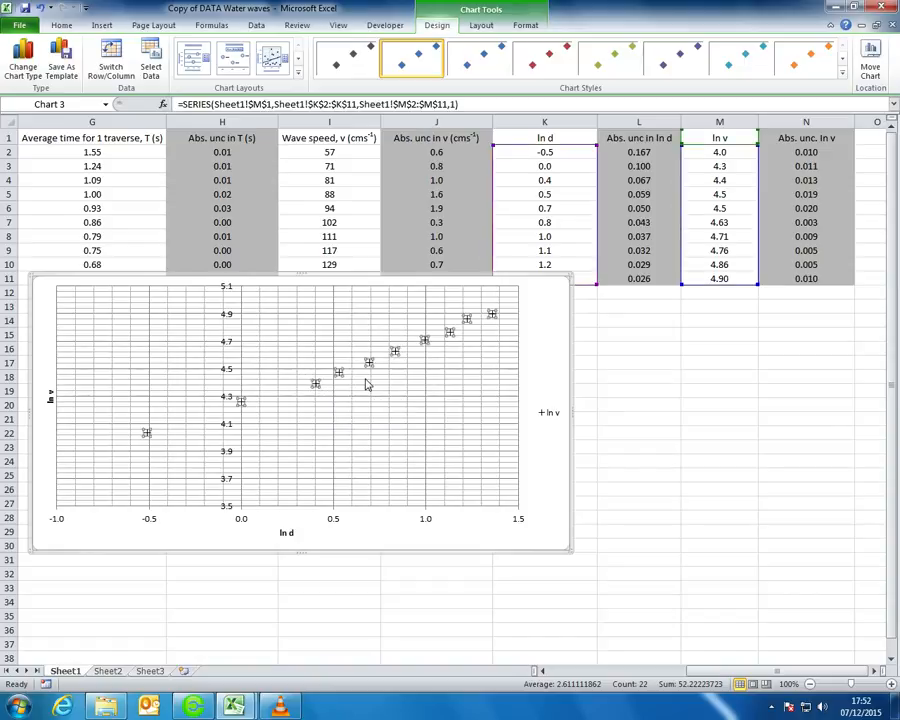
right_click(315, 388)
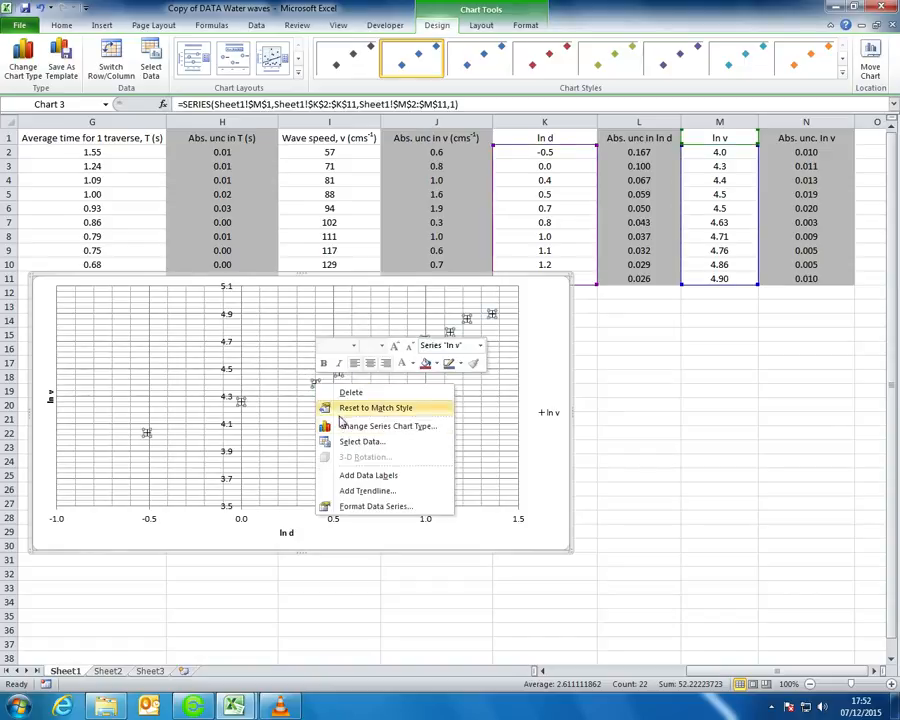
click(315, 388)
click(340, 373)
right_click(341, 373)
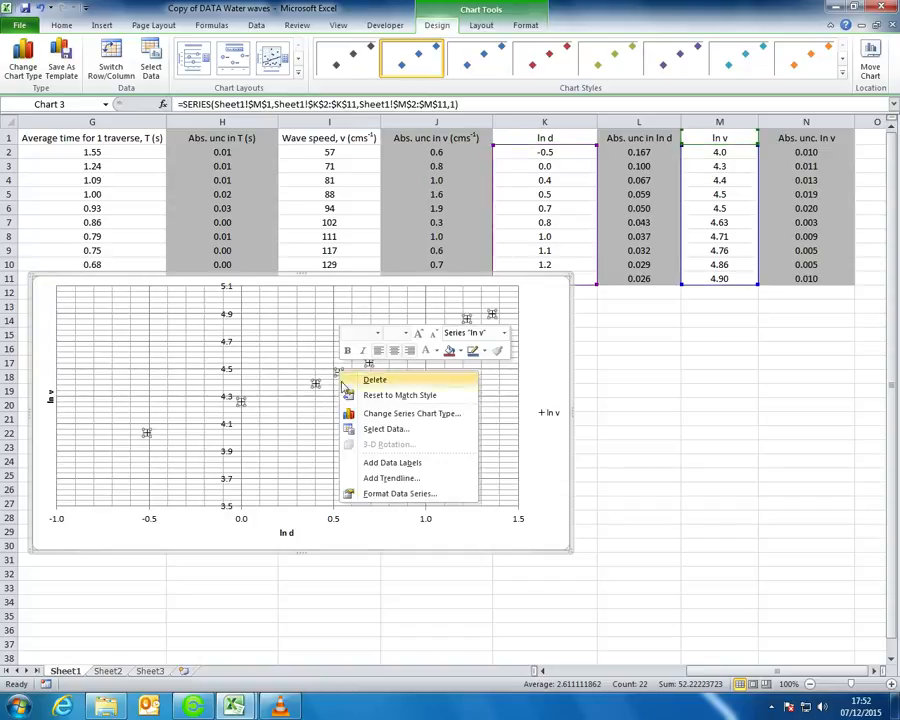
click(392, 479)
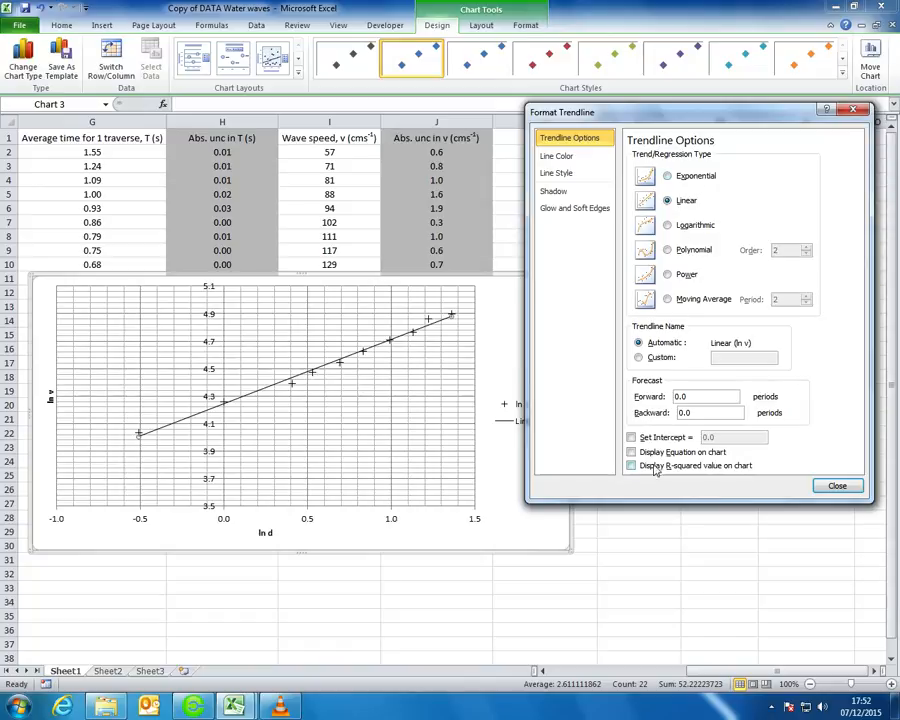
click(836, 486)
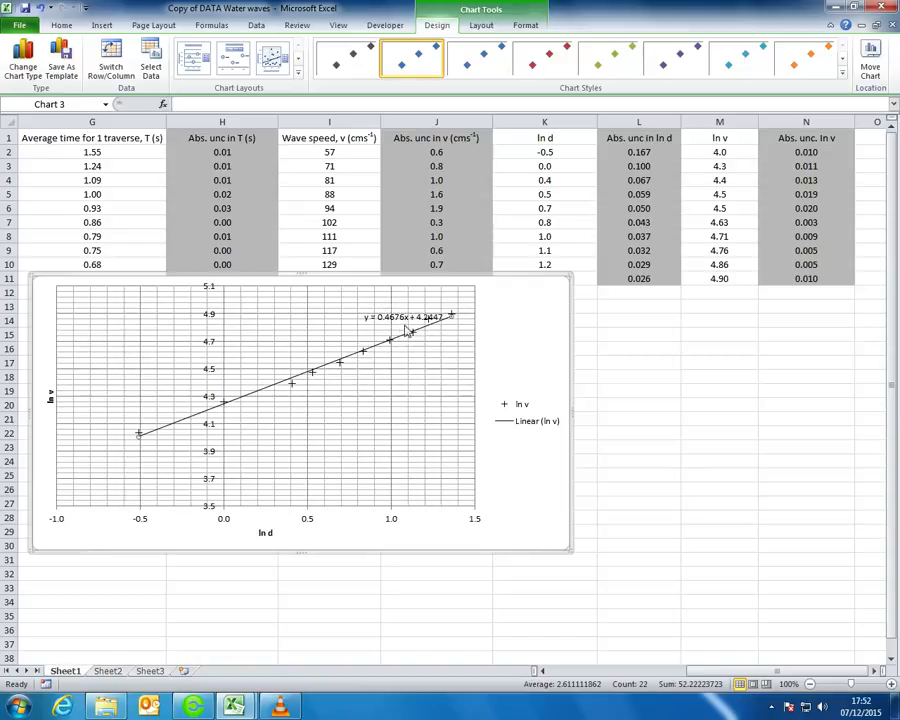
mouse_move(409, 335)
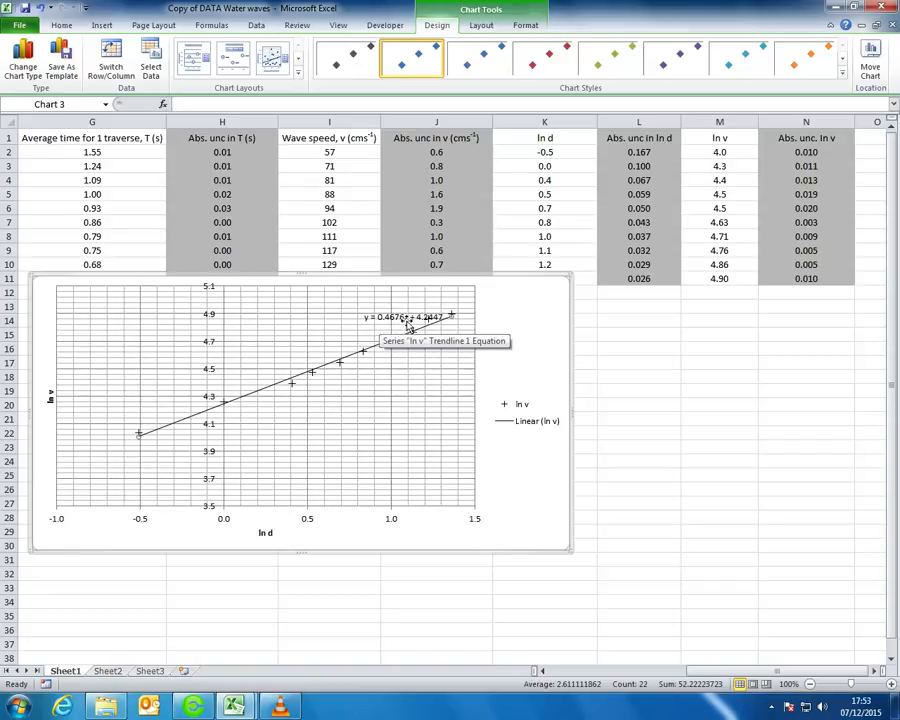
Drag the chart below row 11 and delete its legend
click(403, 319)
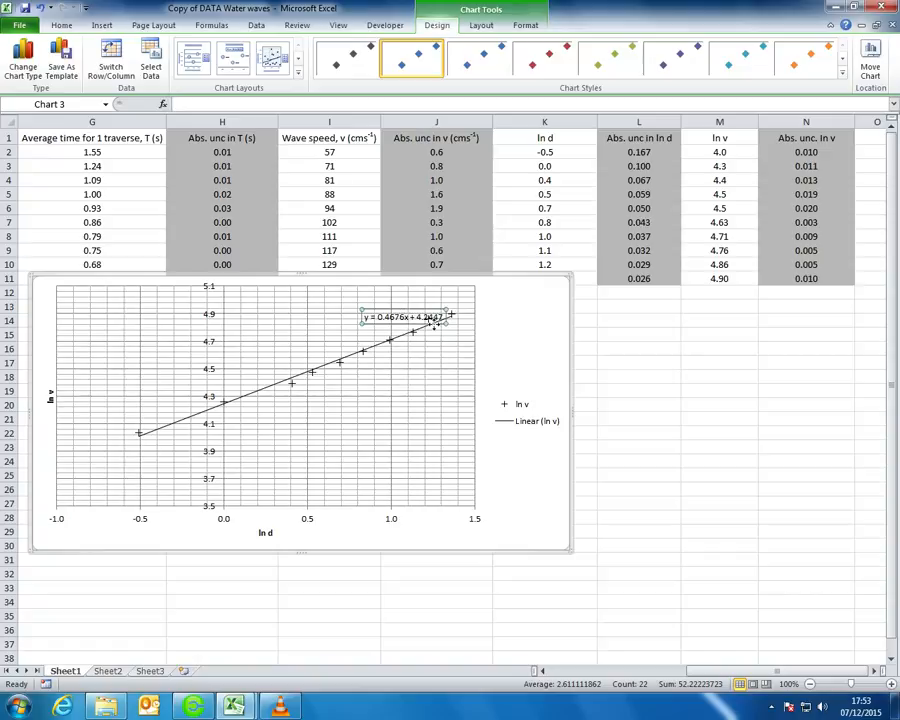
click(504, 333)
drag(505, 277, 508, 293)
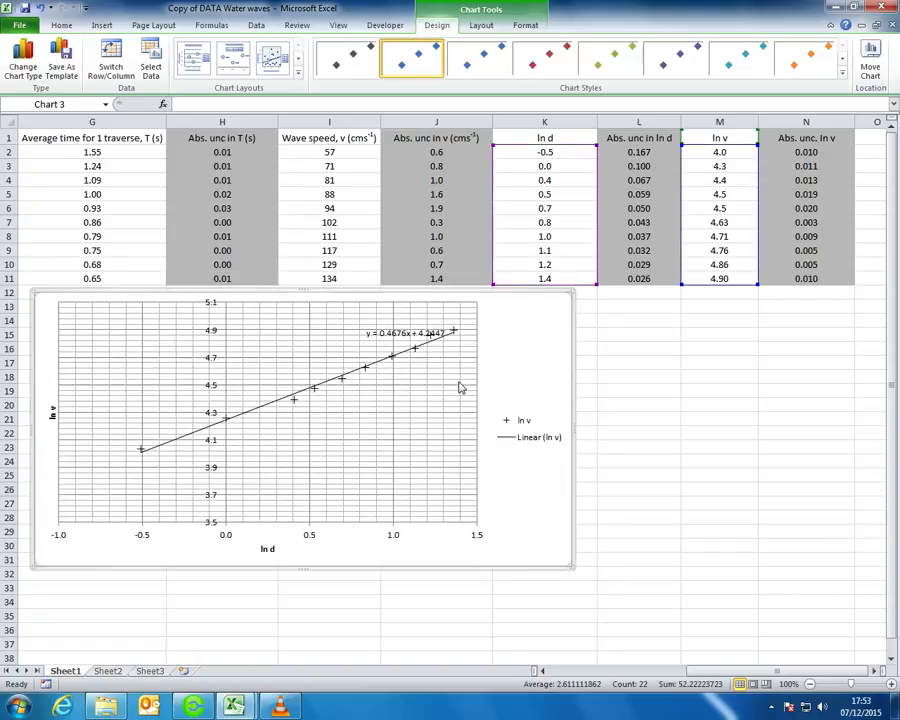
click(317, 392)
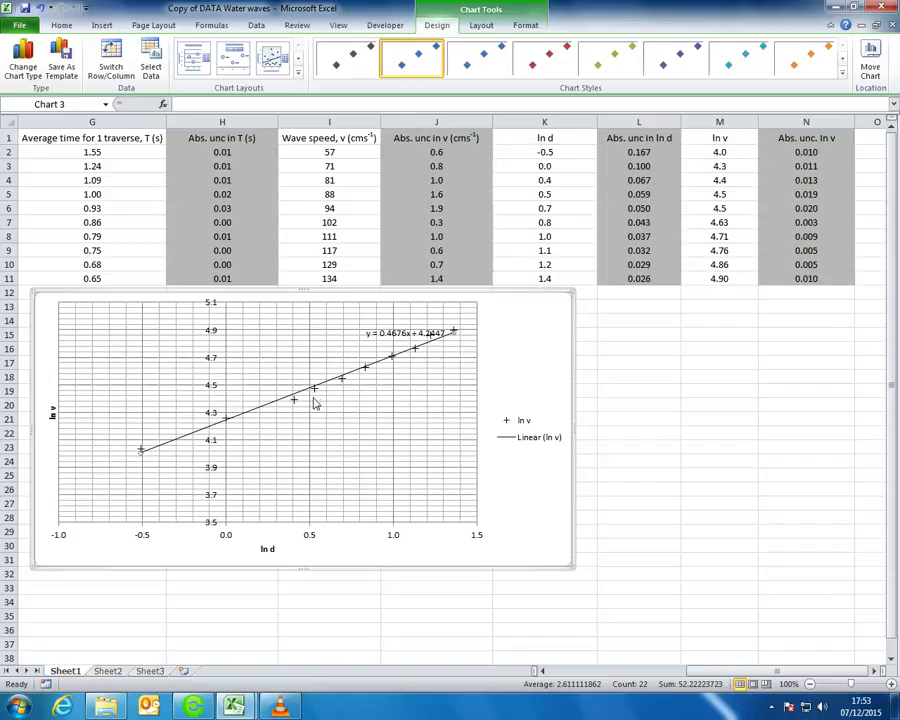
click(530, 400)
click(531, 418)
key(Delete)
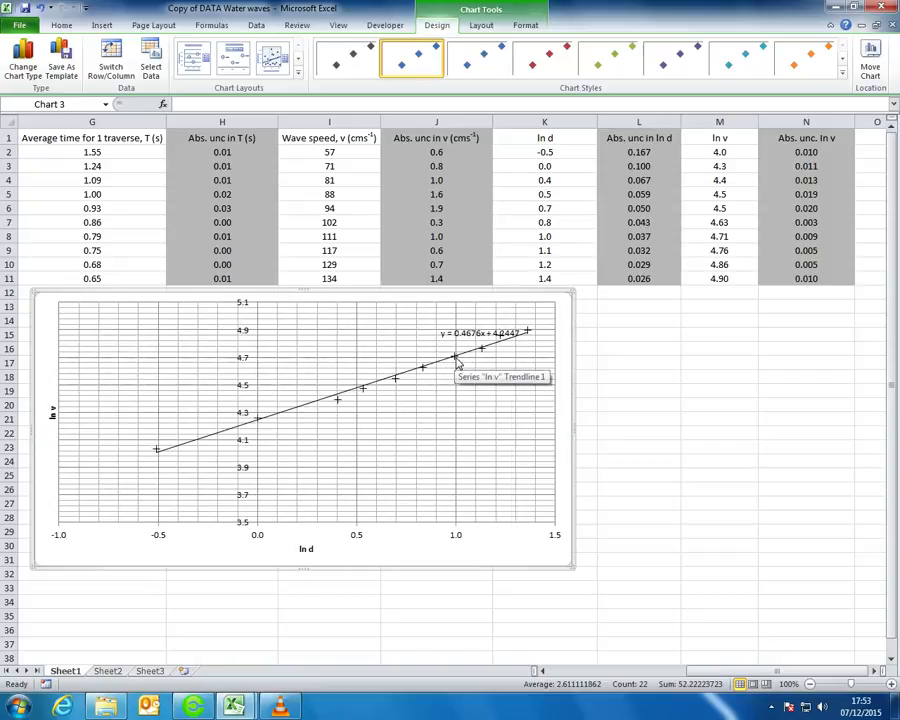
click(468, 372)
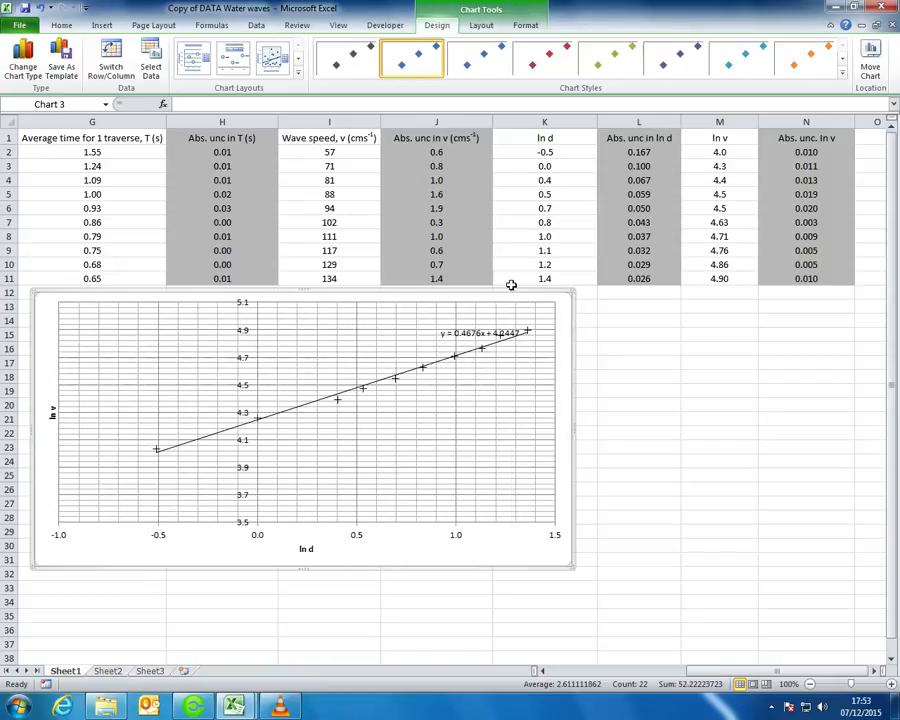
click(493, 29)
Add error bars to the chart and bring up their full settings
click(518, 29)
click(495, 29)
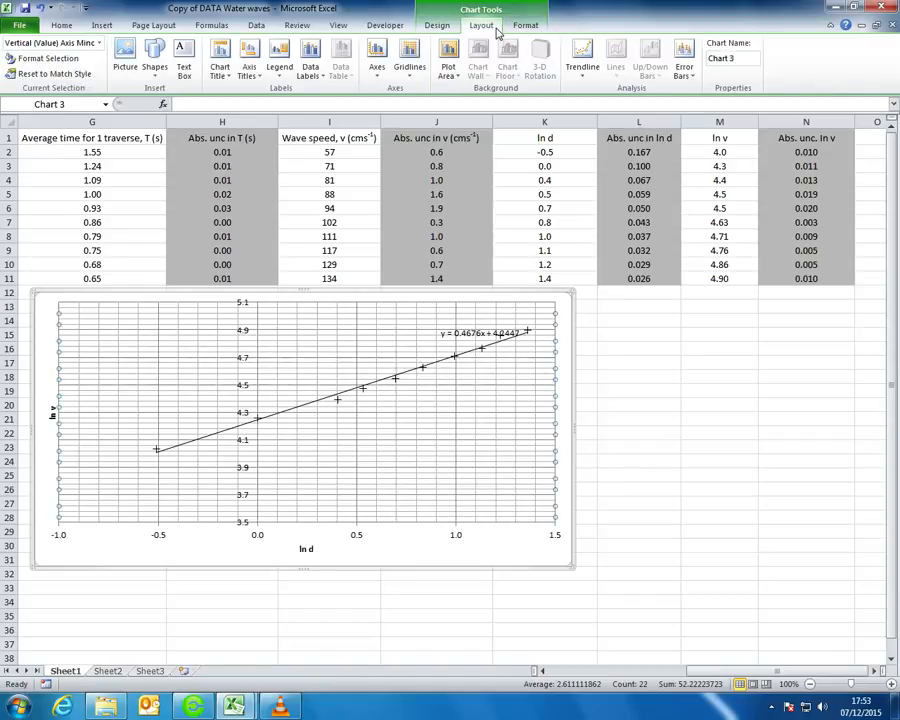
click(688, 68)
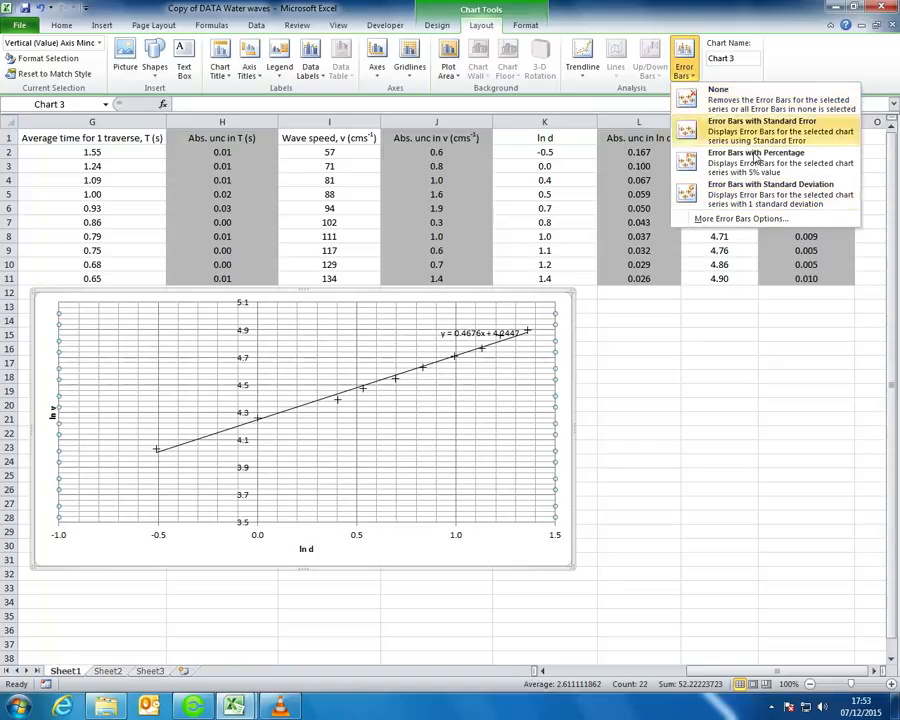
click(737, 219)
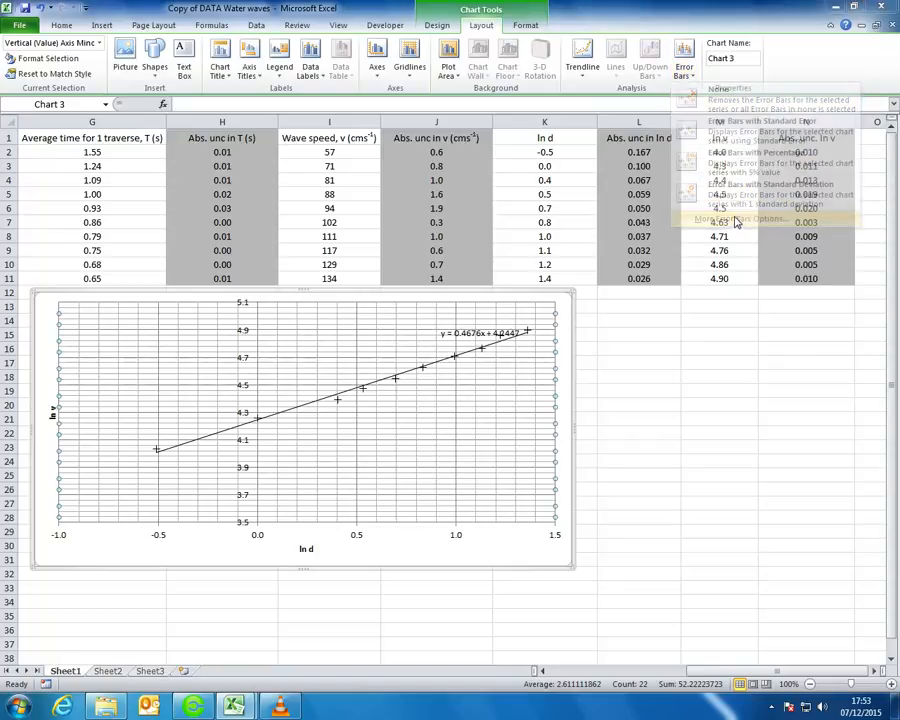
drag(575, 66, 571, 185)
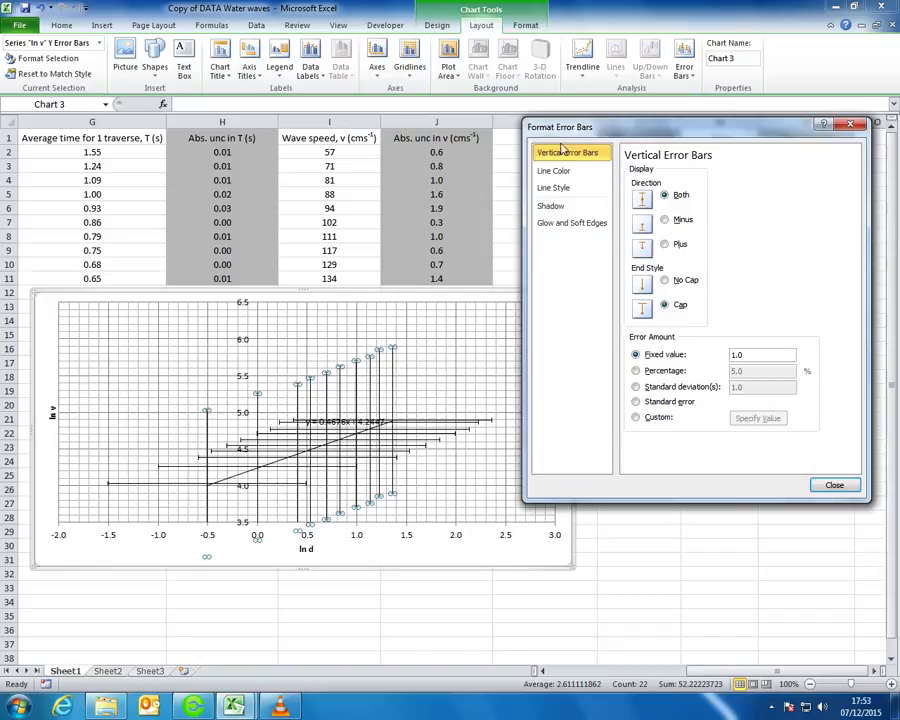
drag(676, 184, 290, 150)
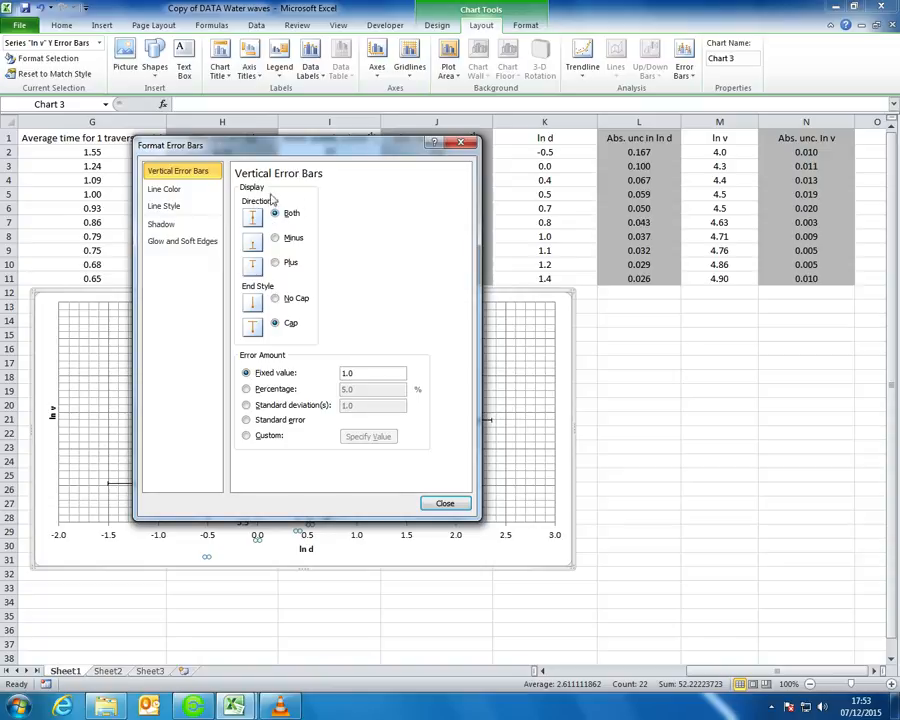
drag(356, 152, 356, 128)
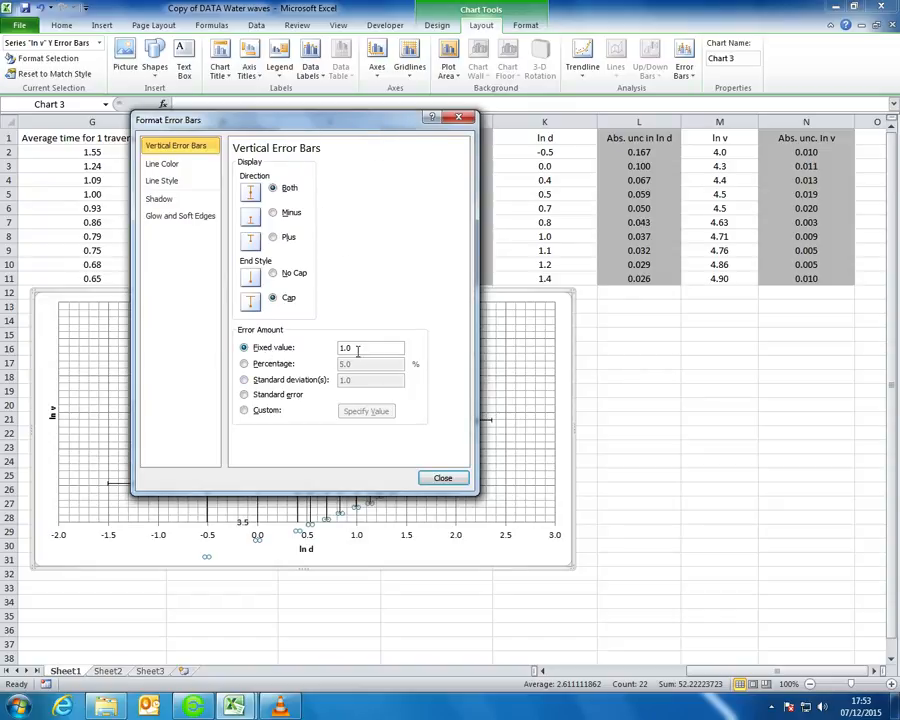
Set custom vertical error values of N2:N11 for both positive and negative
click(272, 413)
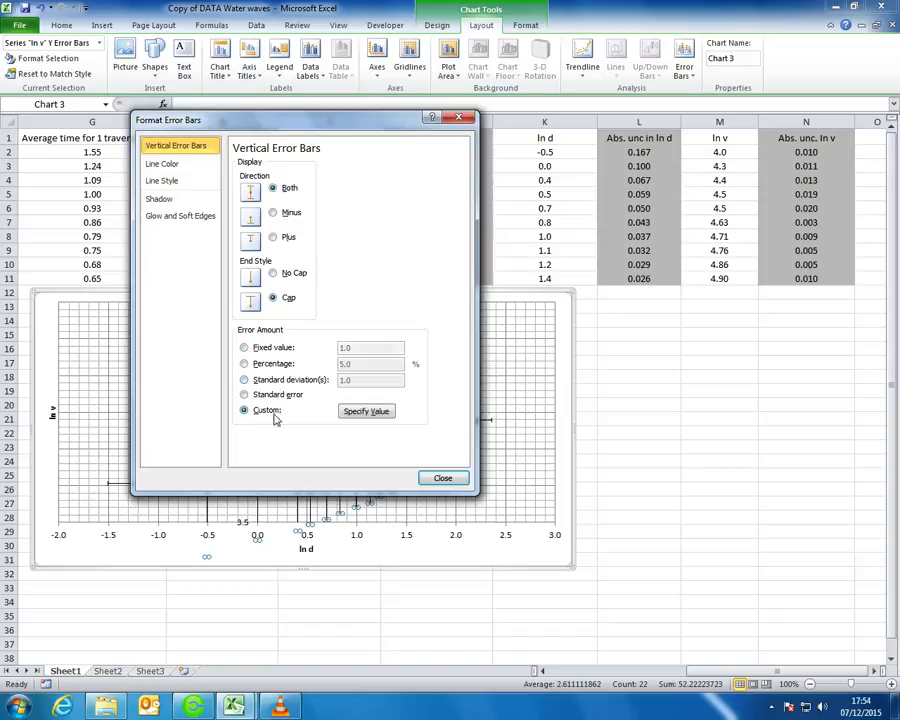
click(366, 412)
drag(303, 128, 375, 148)
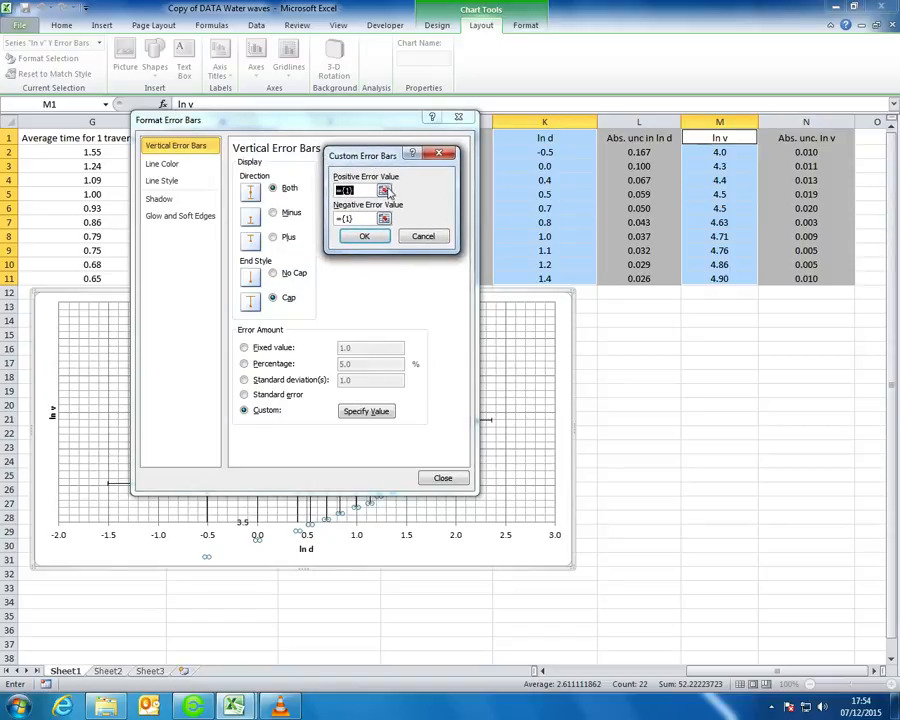
click(385, 191)
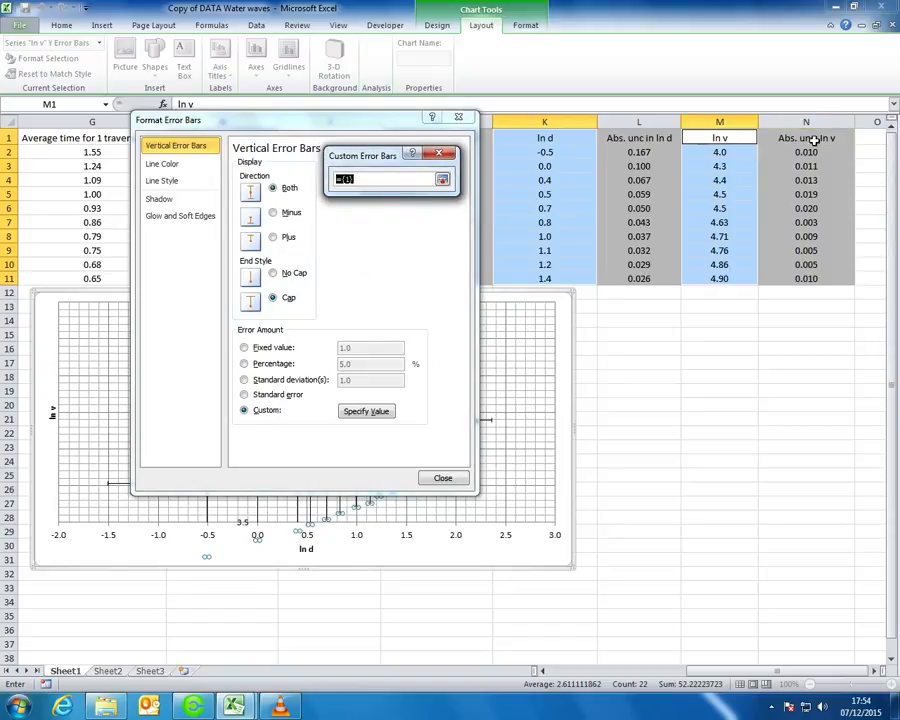
drag(815, 150, 806, 279)
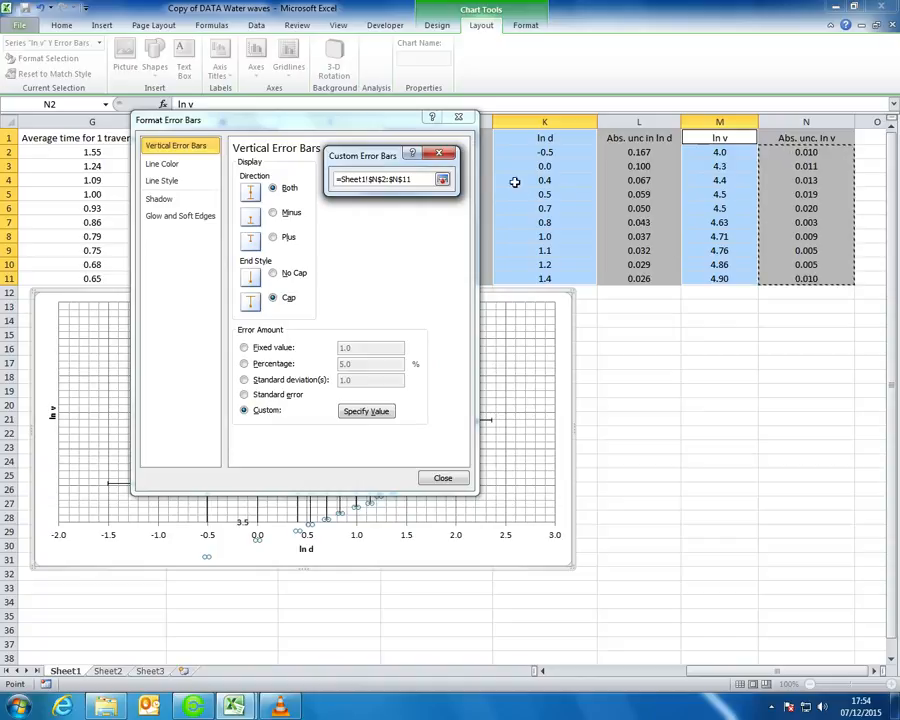
click(442, 181)
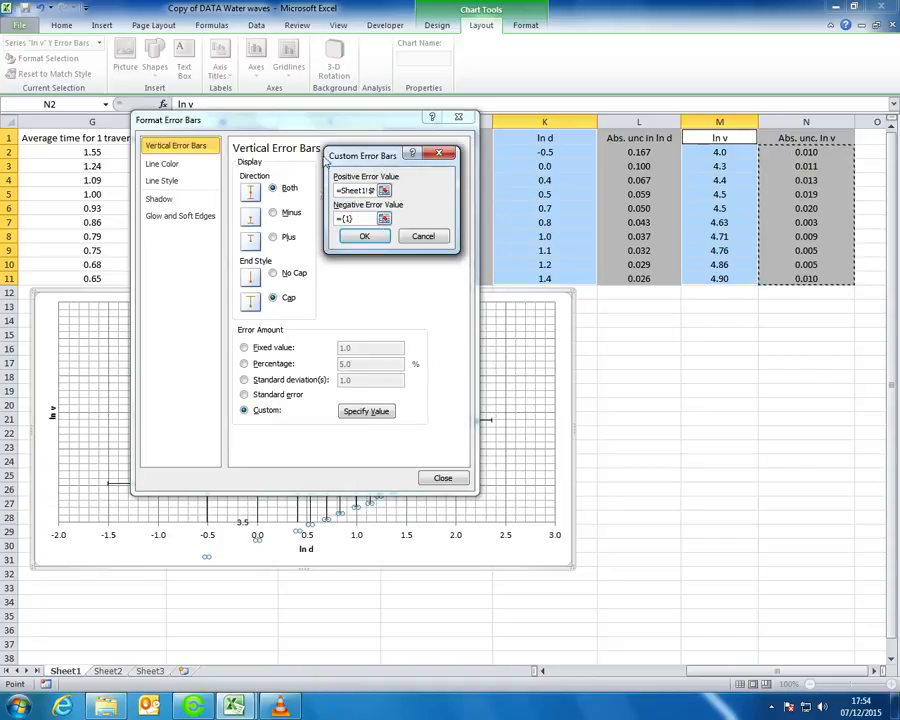
click(385, 220)
drag(812, 152, 826, 283)
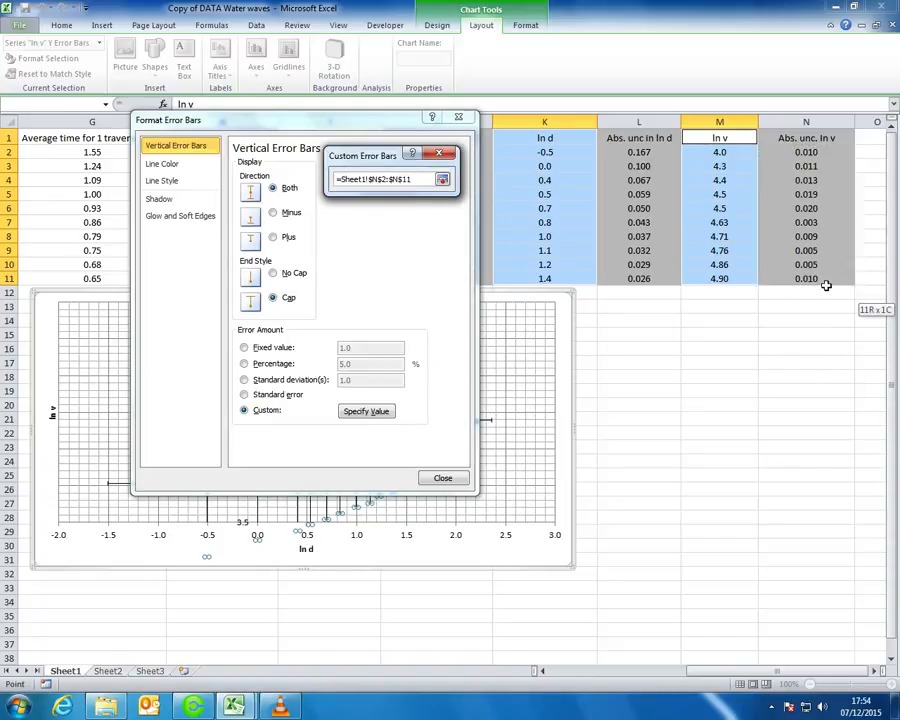
click(442, 179)
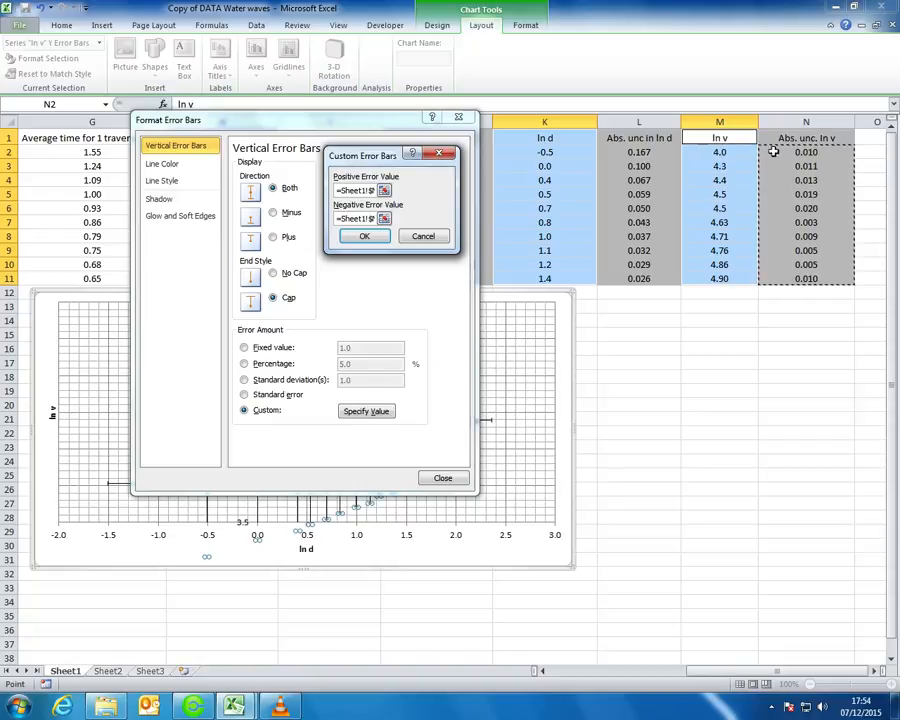
click(443, 237)
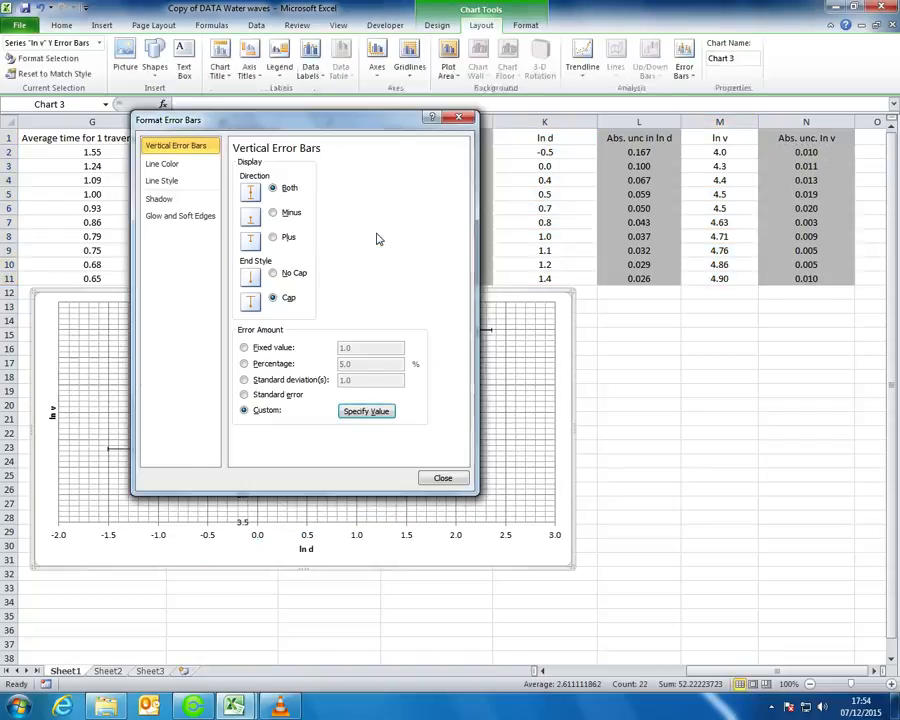
drag(377, 132, 756, 136)
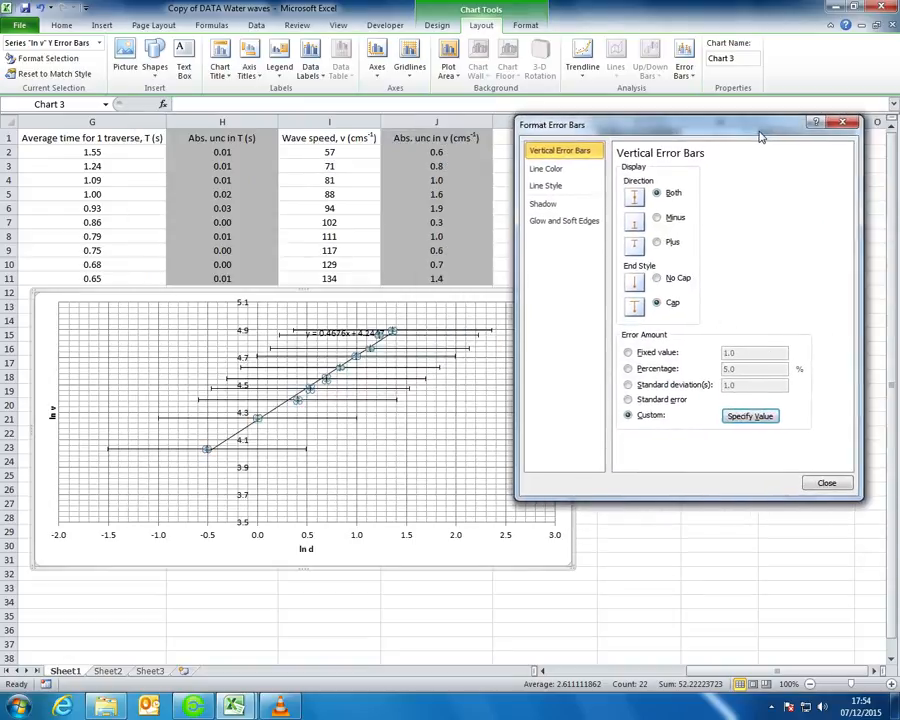
click(825, 485)
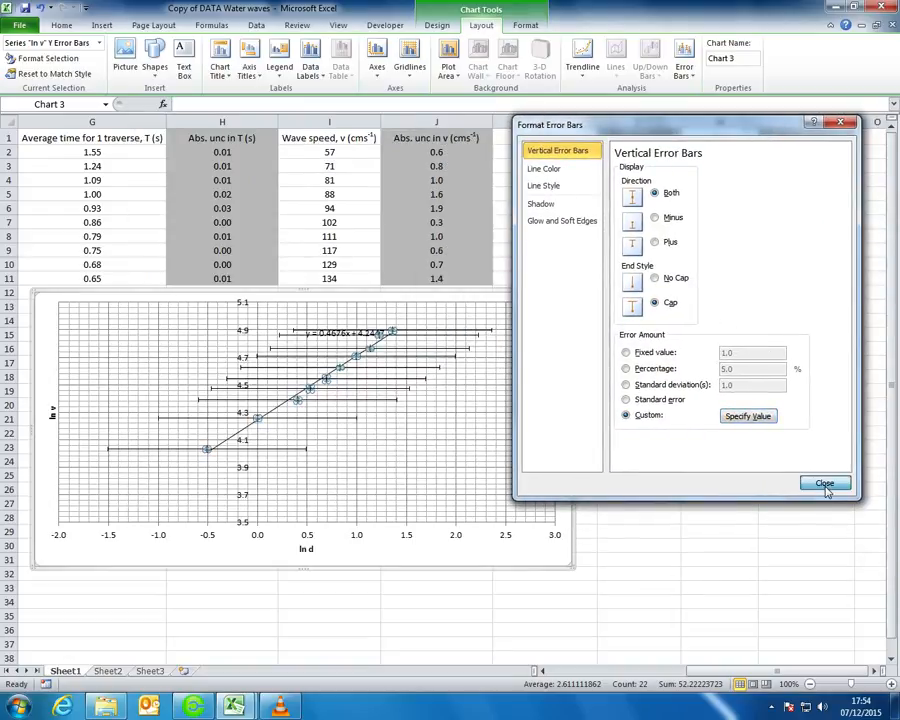
click(396, 436)
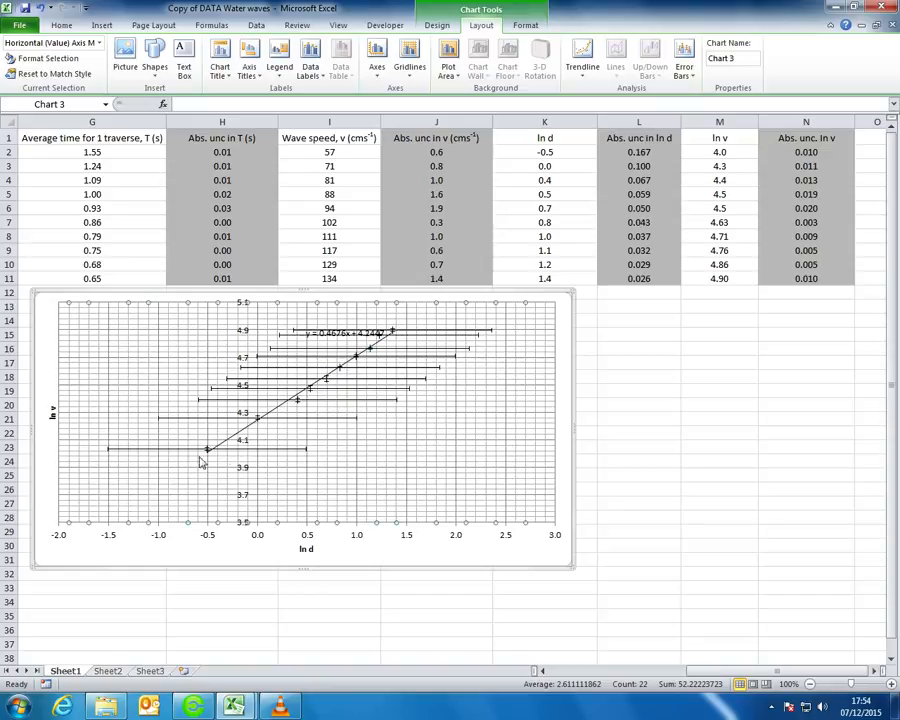
Set custom horizontal error values from the ln d uncertainties, L2:L11, for plus and minus
double_click(312, 418)
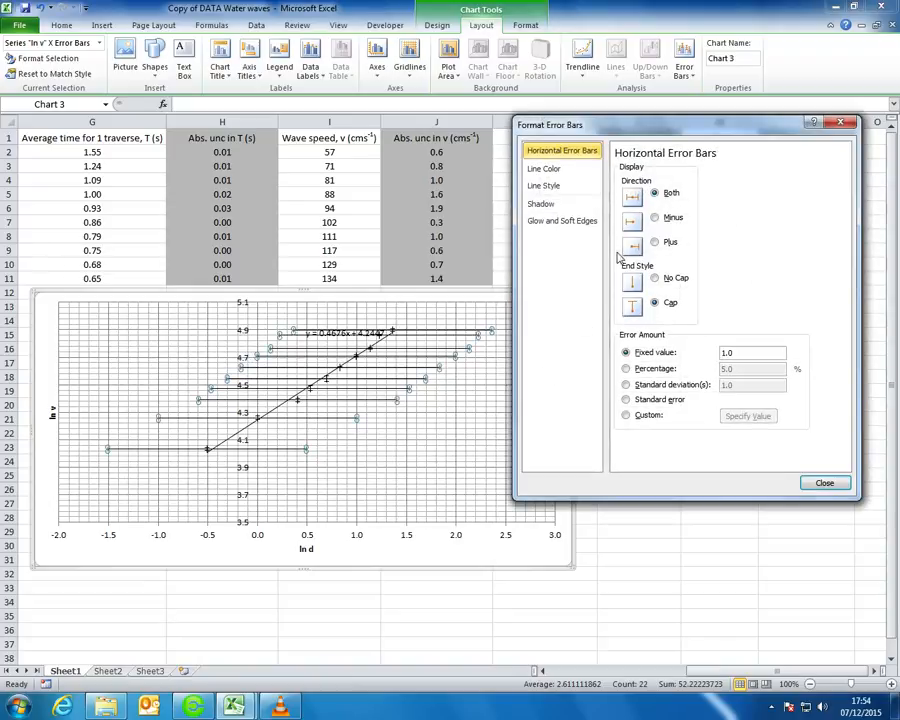
drag(680, 137, 349, 139)
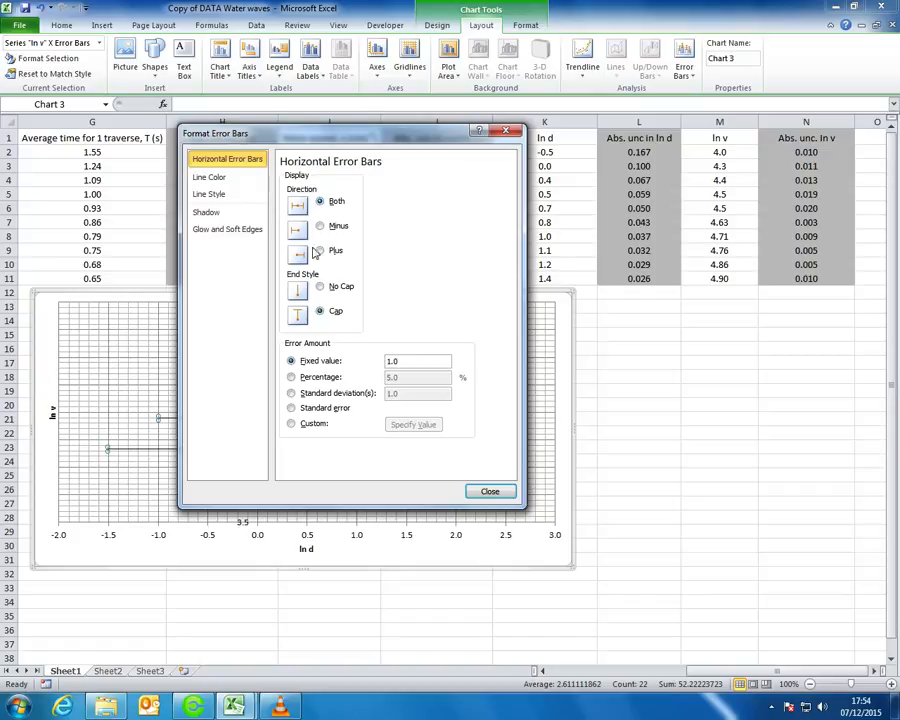
click(292, 424)
click(410, 426)
drag(650, 153, 640, 276)
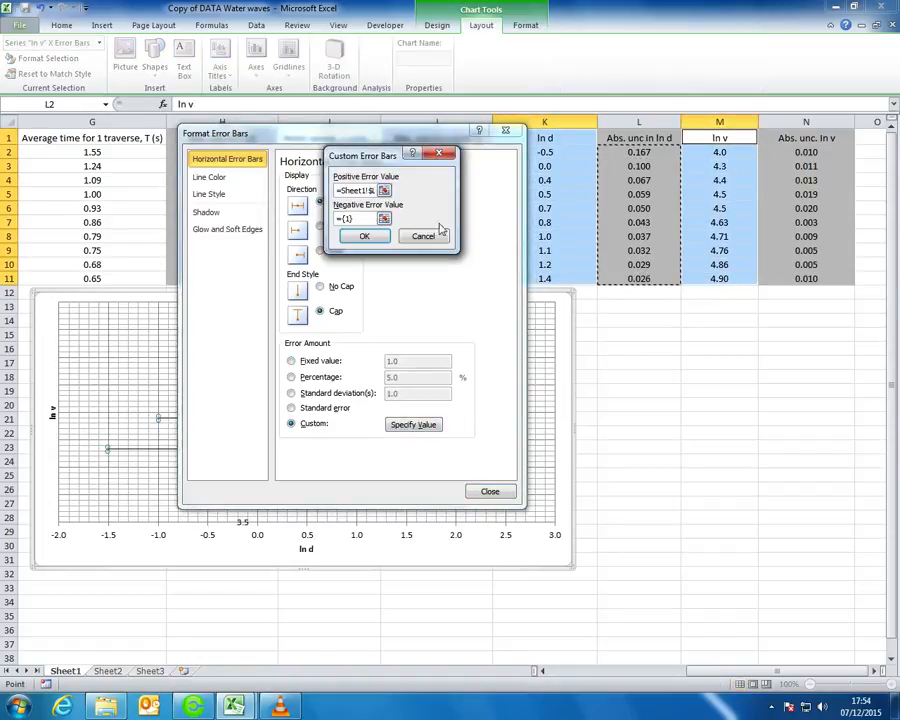
click(384, 217)
drag(628, 152, 632, 278)
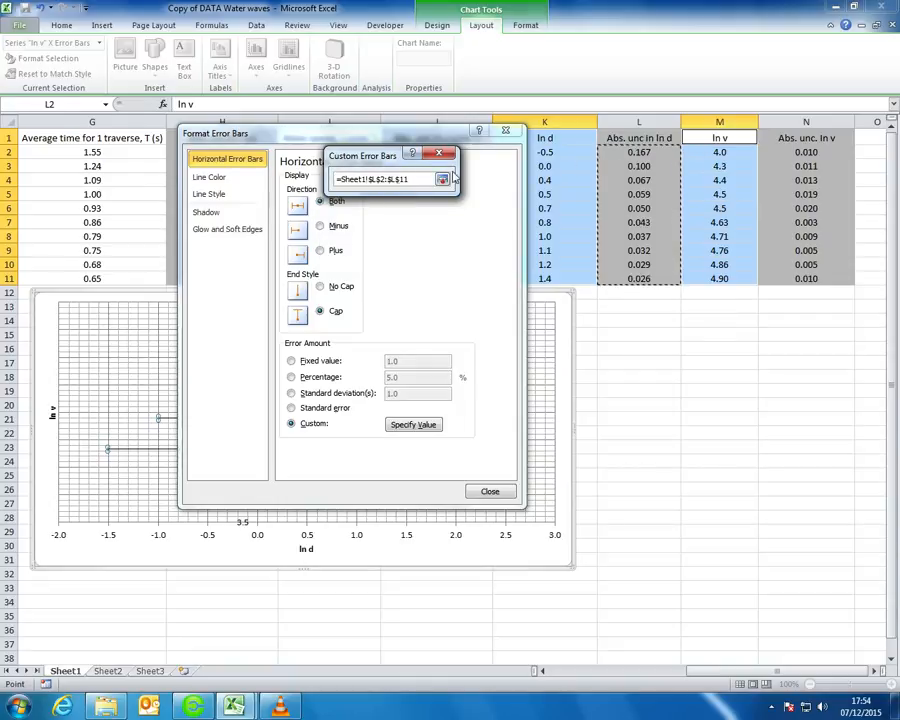
click(442, 179)
click(368, 237)
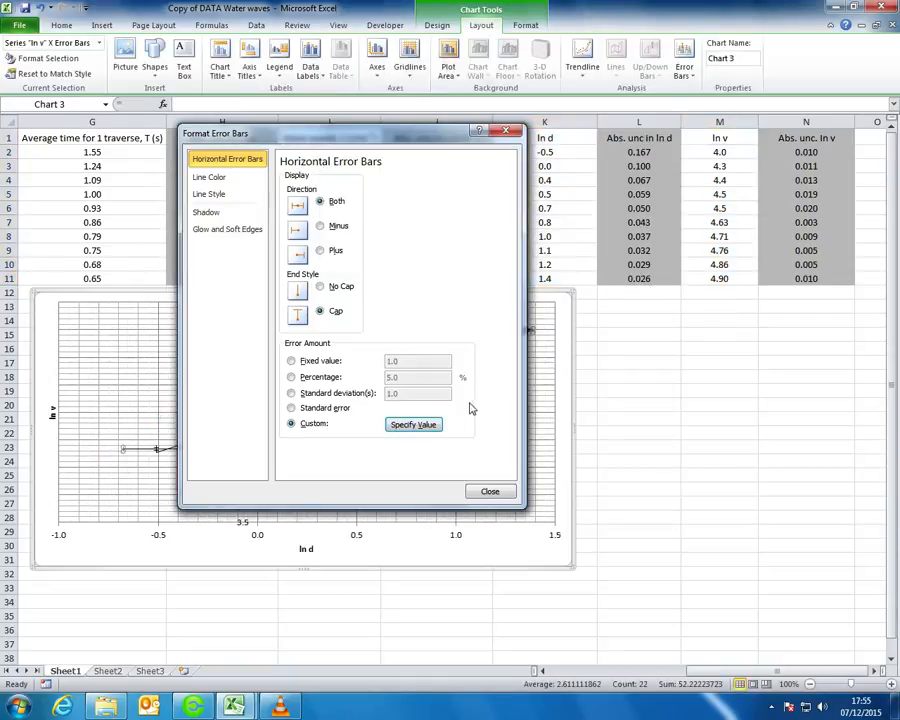
drag(446, 143, 758, 166)
click(838, 504)
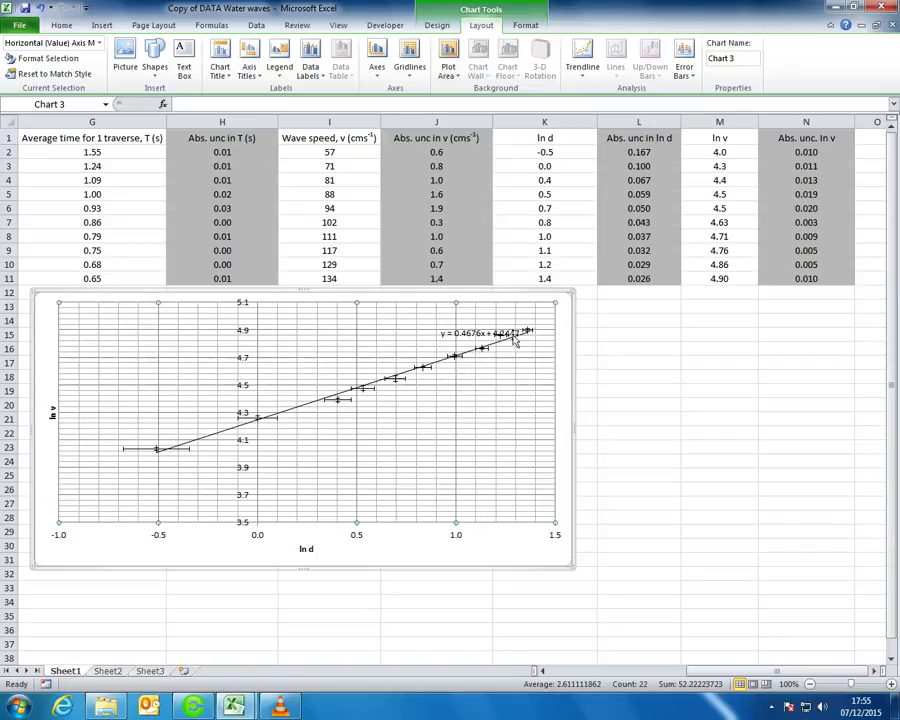
Move the chart up to start near row 6 and enlarge it to span rows 6 to 36
click(505, 295)
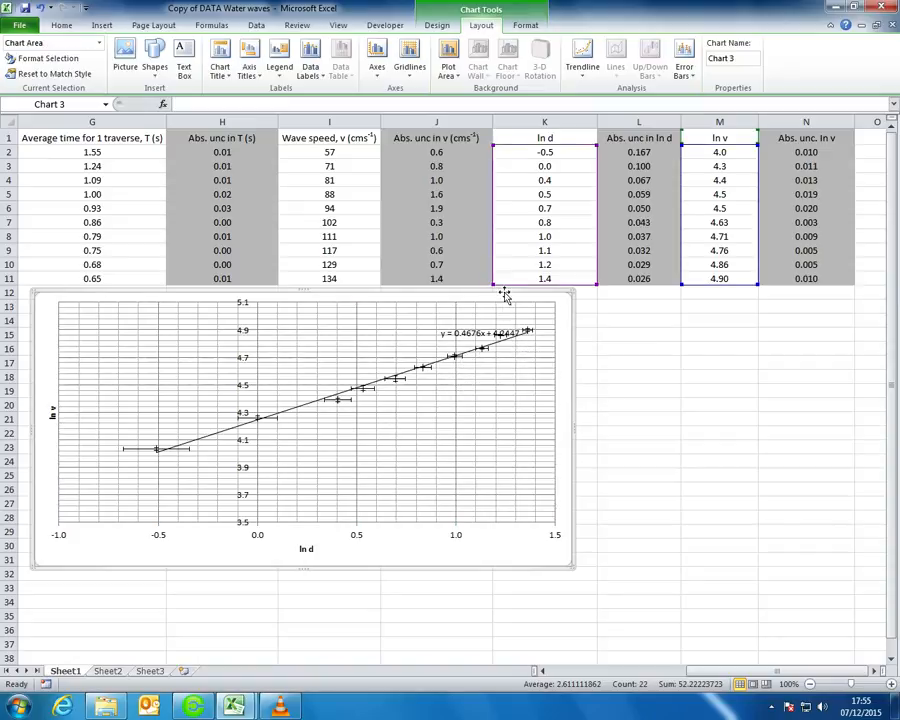
drag(505, 288, 502, 197)
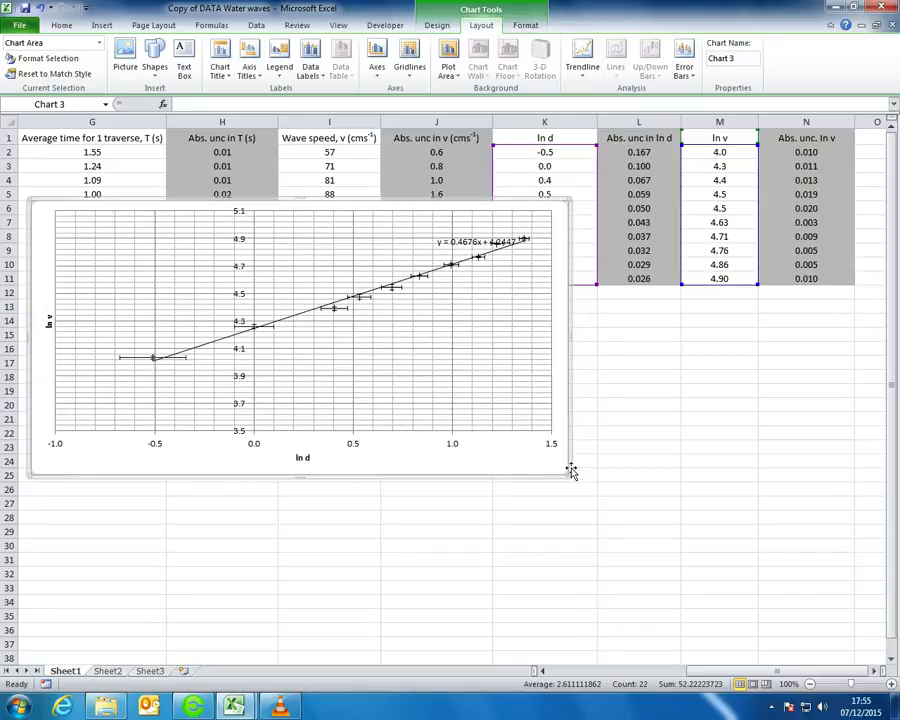
drag(568, 476, 838, 637)
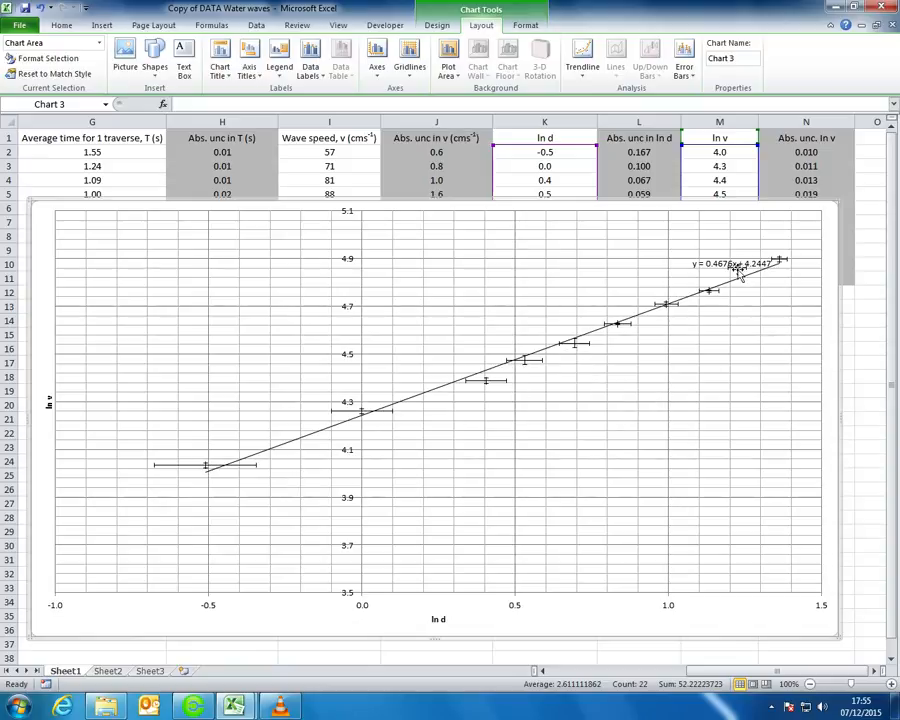
Shrink the chart from its top-right corner and place it just below row 11, leaving all ten data rows visible
click(750, 280)
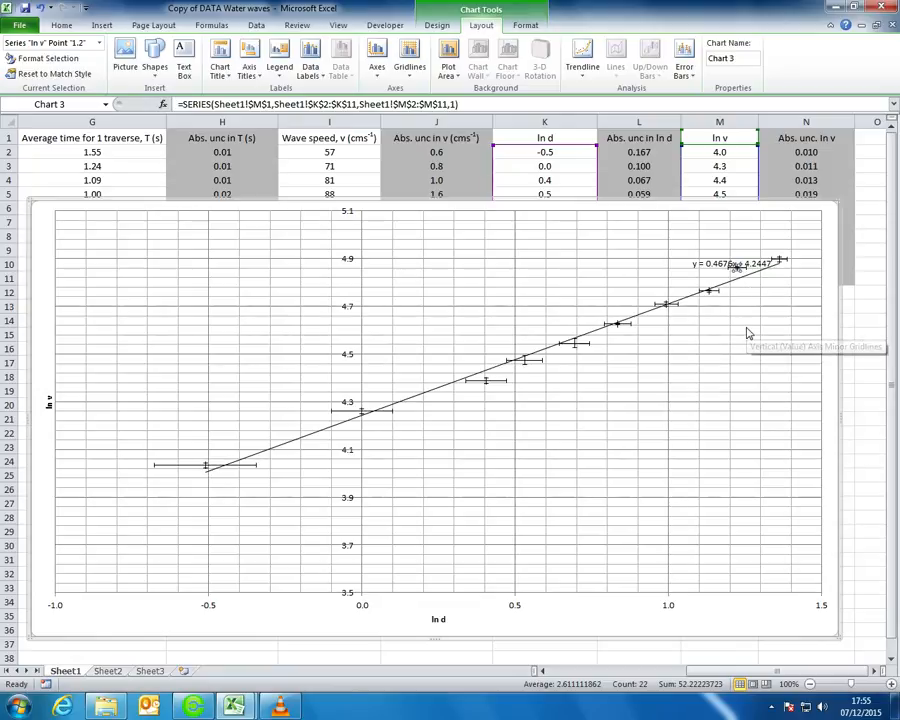
click(720, 264)
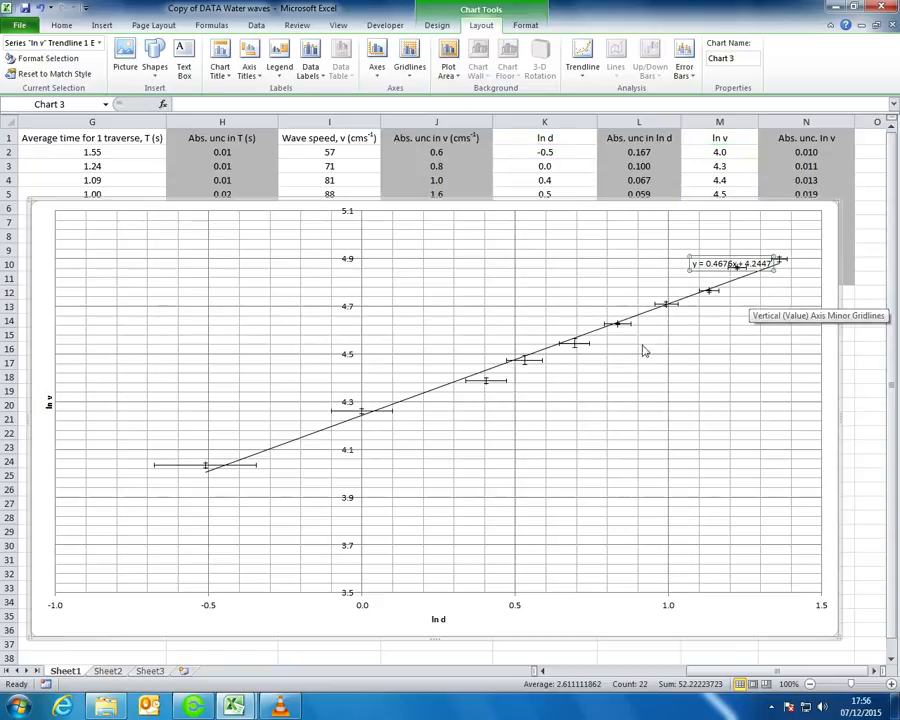
click(686, 353)
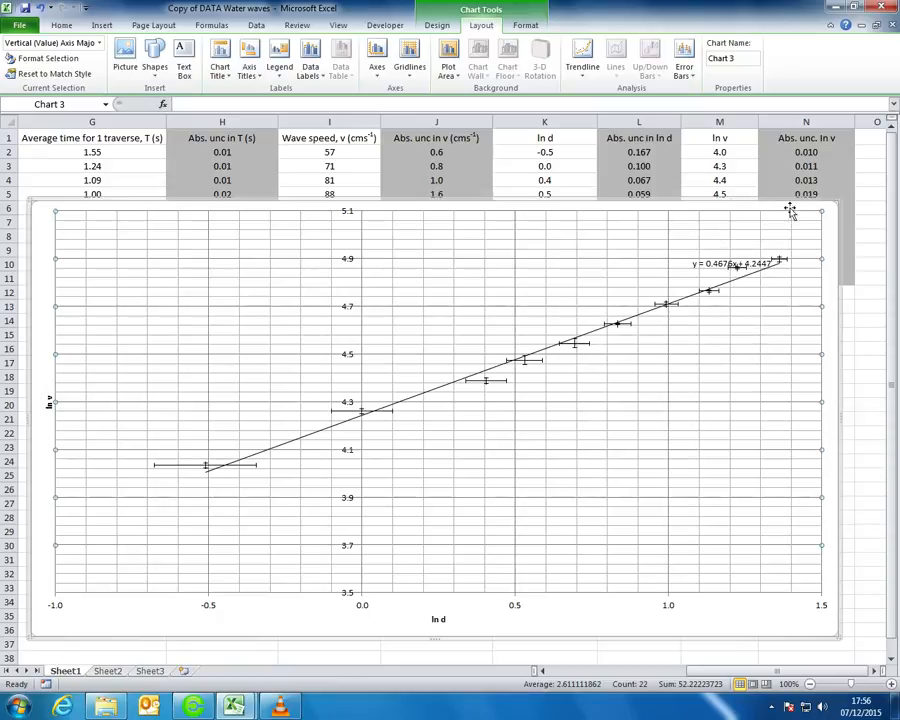
drag(836, 202, 697, 322)
drag(544, 322, 551, 300)
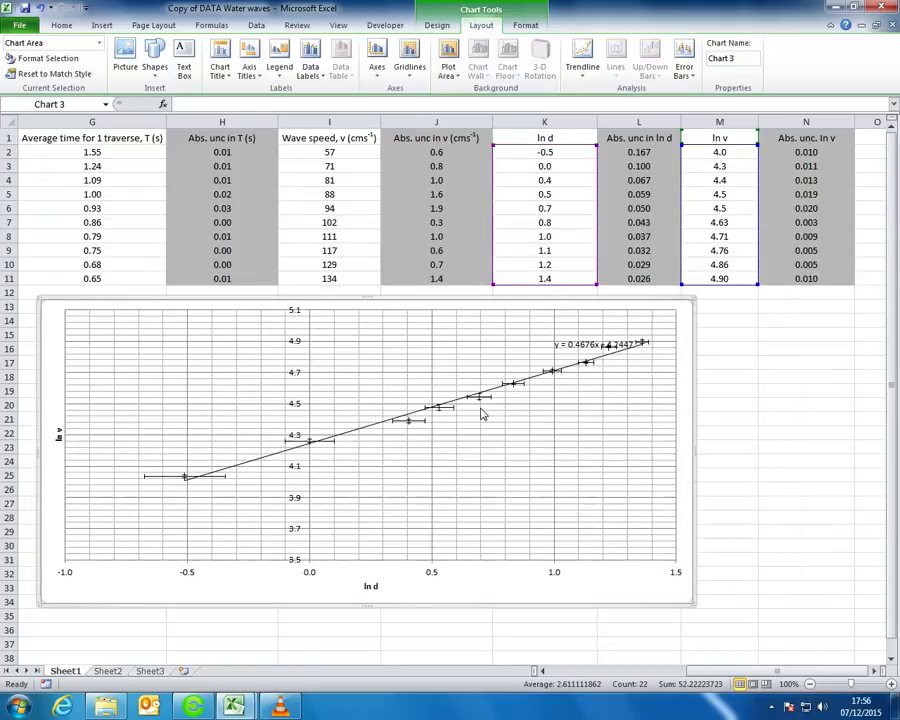
click(705, 377)
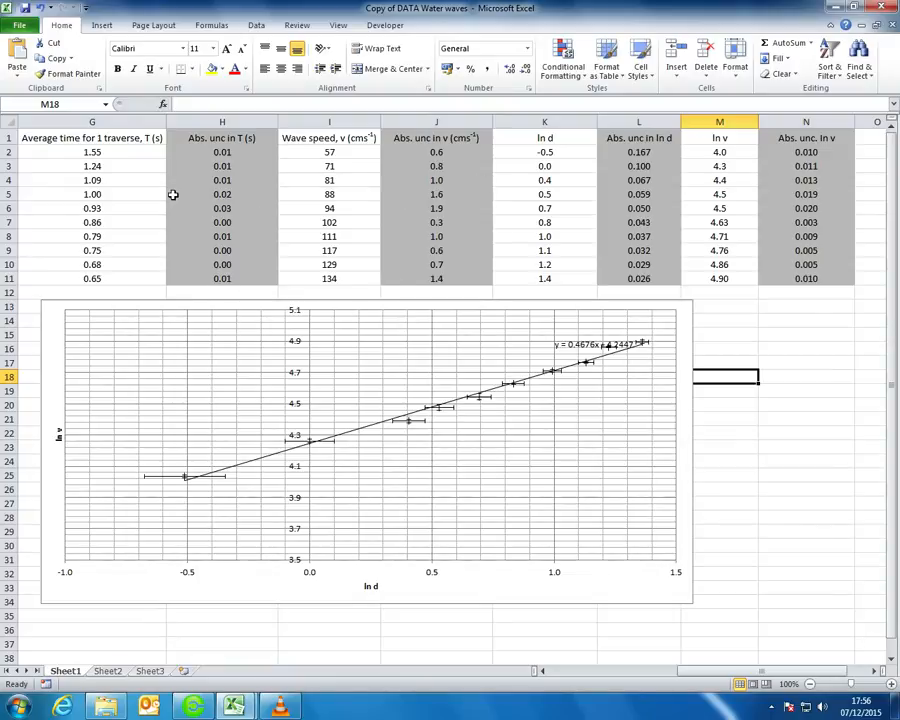
click(822, 362)
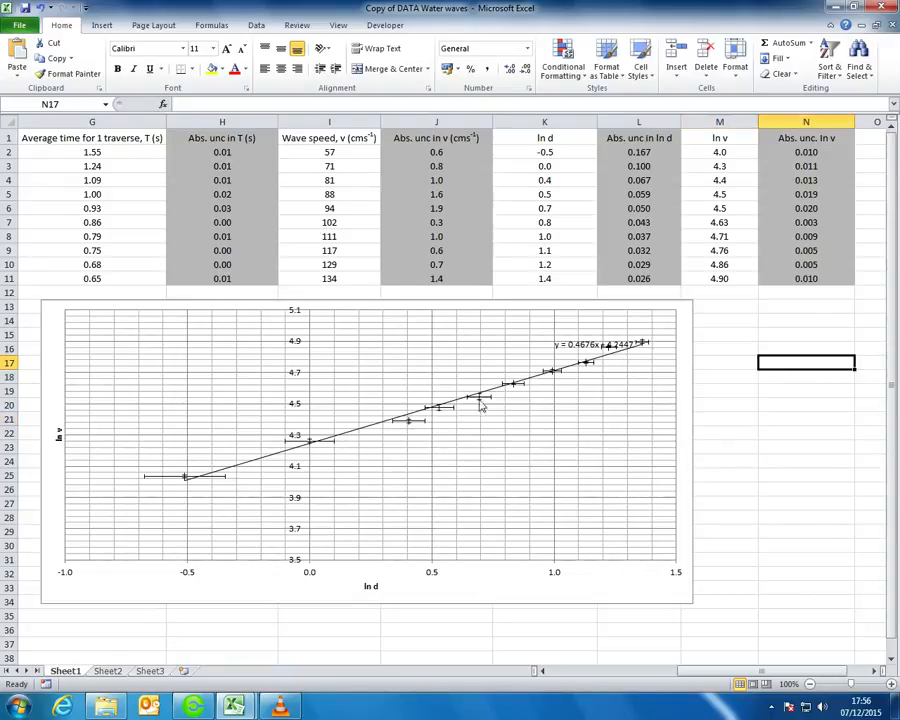
drag(634, 152, 660, 282)
drag(824, 153, 818, 278)
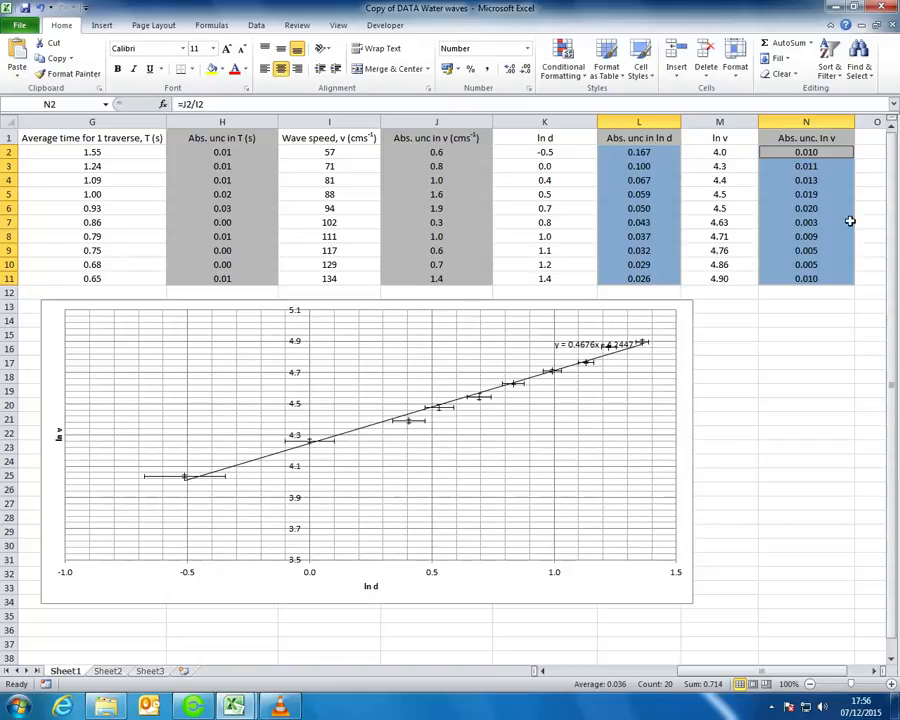
key(Down)
key(Down)
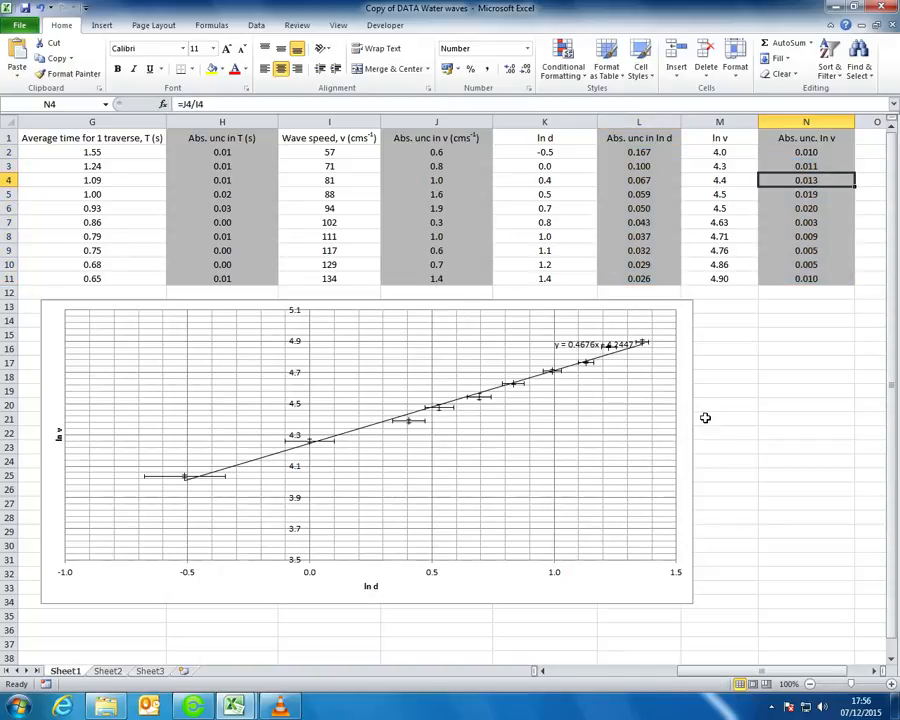